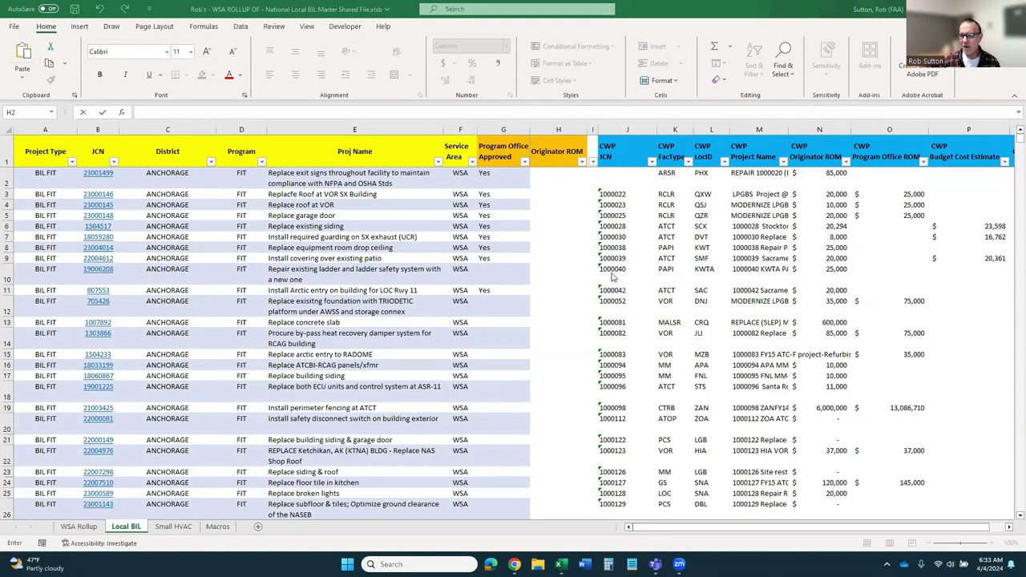
# Browse the project table and the CWP JCN column in J, down to row 31691 and back
pyautogui.click(97, 154)
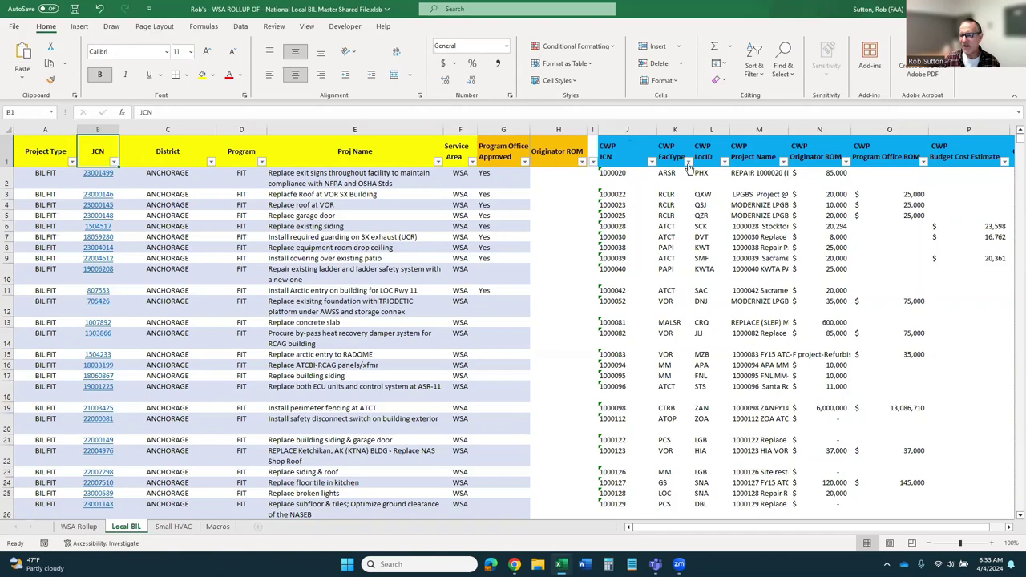
pyautogui.click(56, 180)
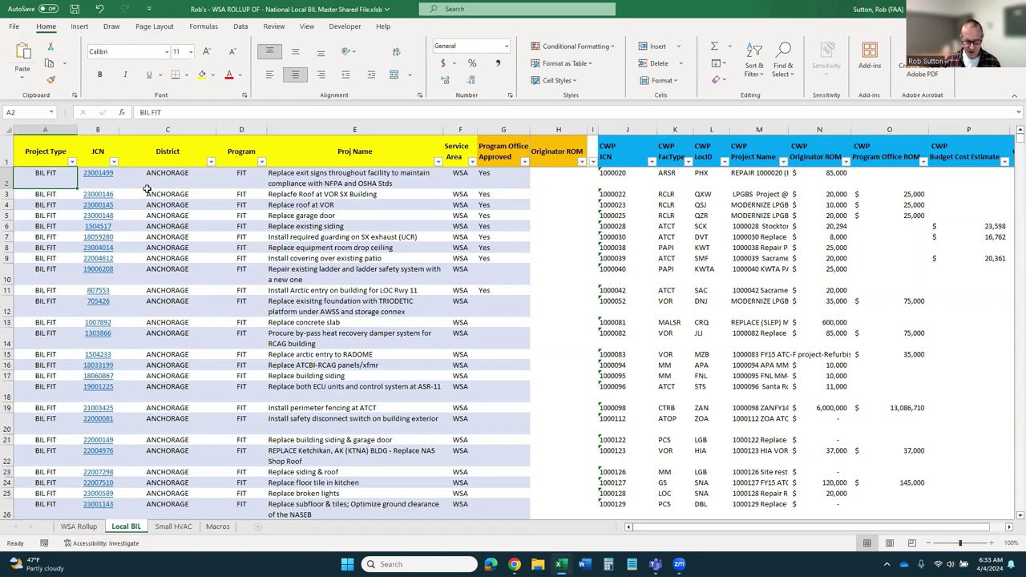
pyautogui.hotkey('ctrl', 'Down')
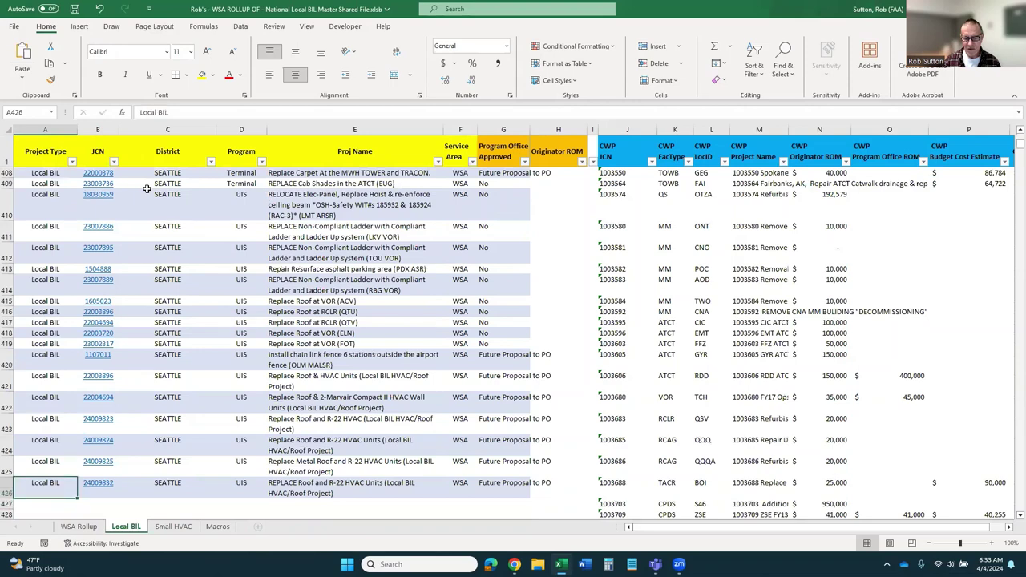
pyautogui.hotkey('shift', 'Up')
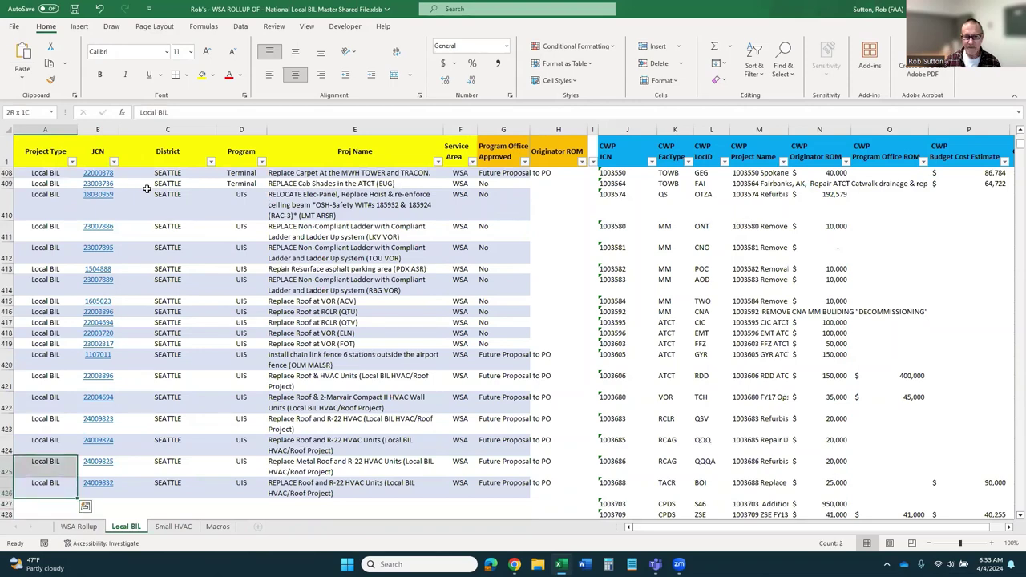
pyautogui.hotkey('shift', 'Up')
pyautogui.hotkey('ctrl', 'Up')
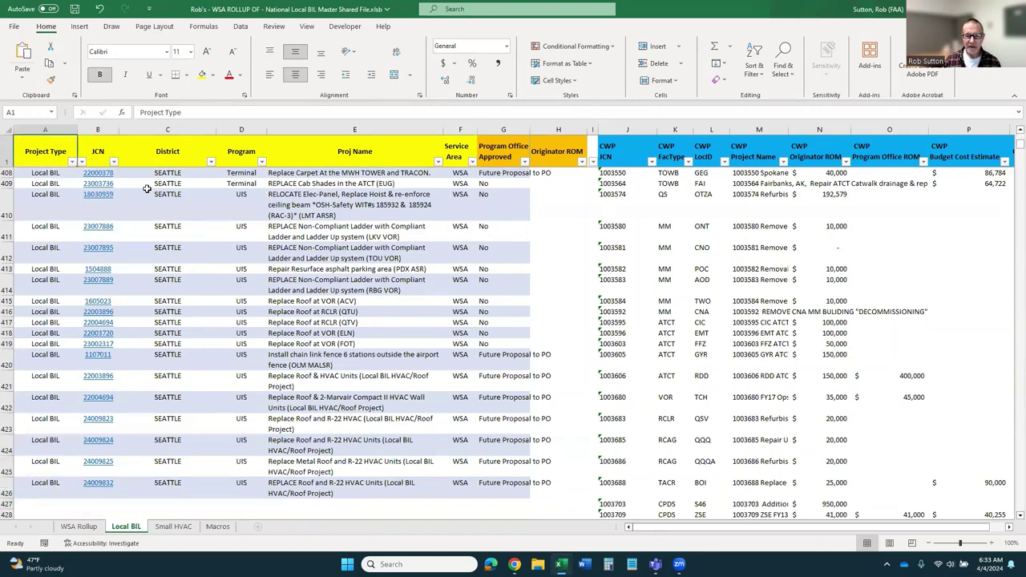
pyautogui.press('Right')
pyautogui.press('Right')
pyautogui.hotkey('ctrl', 'Right')
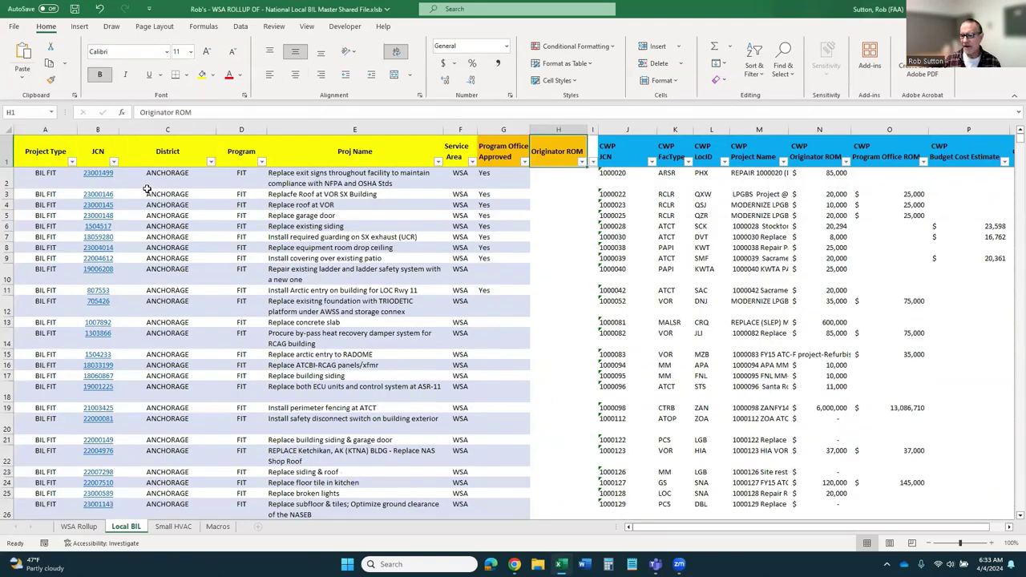
pyautogui.hotkey('ctrl', 'Right')
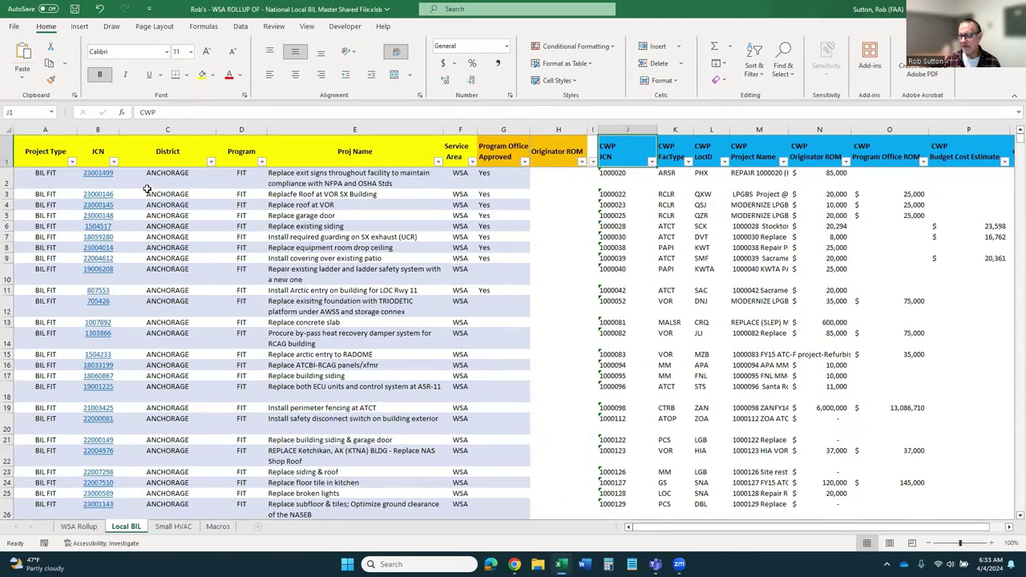
pyautogui.press('Down')
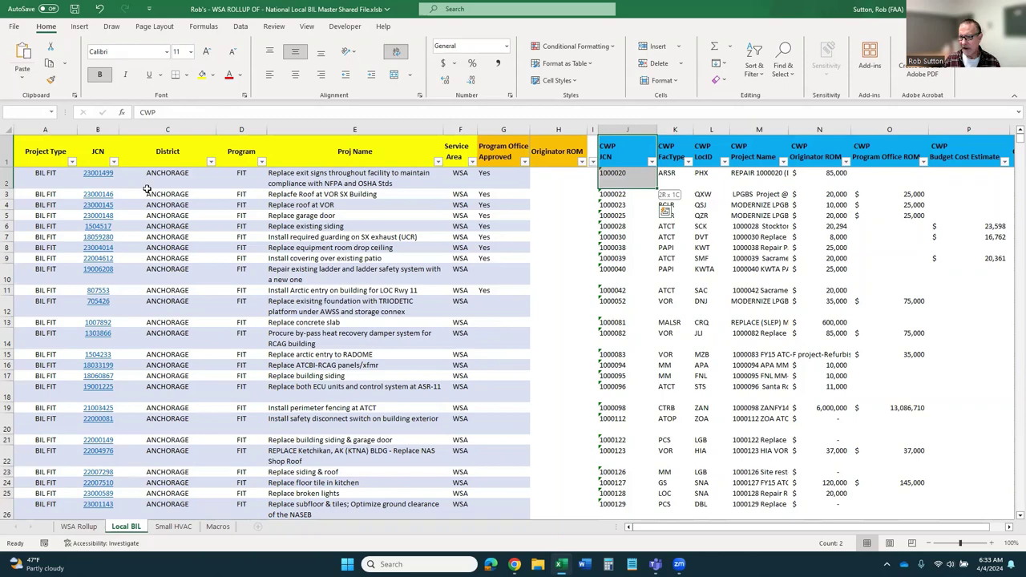
pyautogui.press('Down')
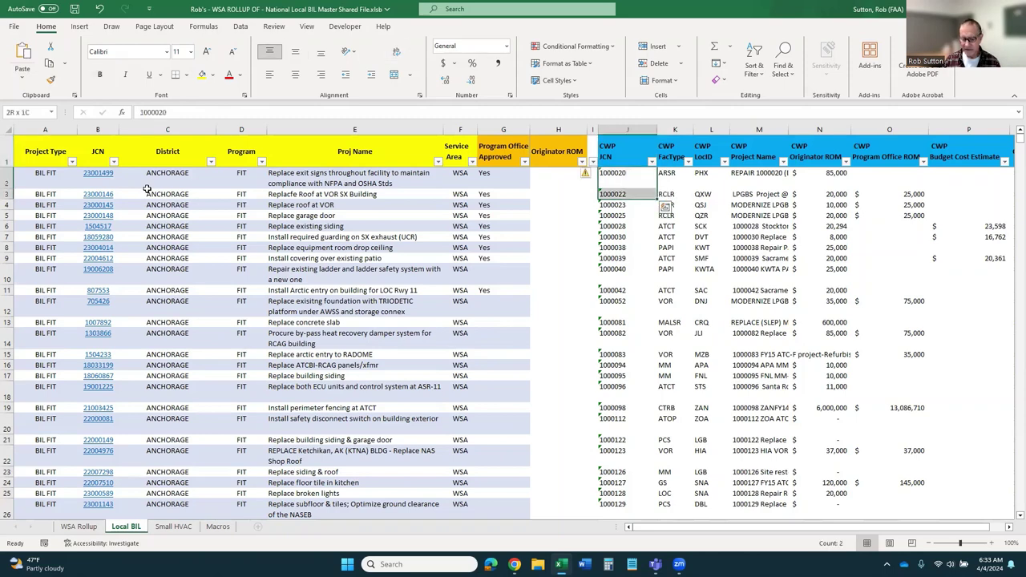
pyautogui.hotkey('ctrl', 'Down')
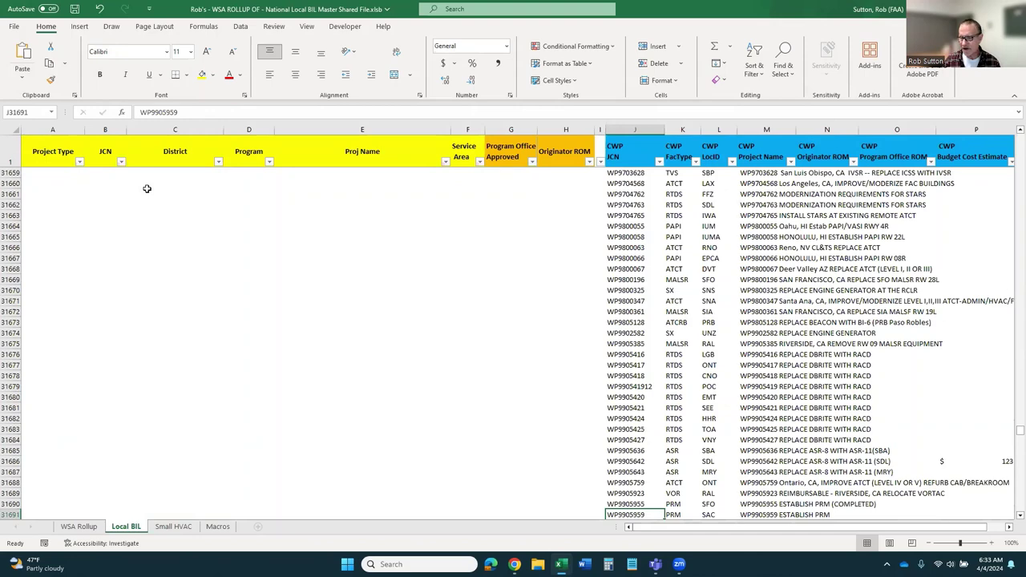
pyautogui.hotkey('ctrl', 'Up')
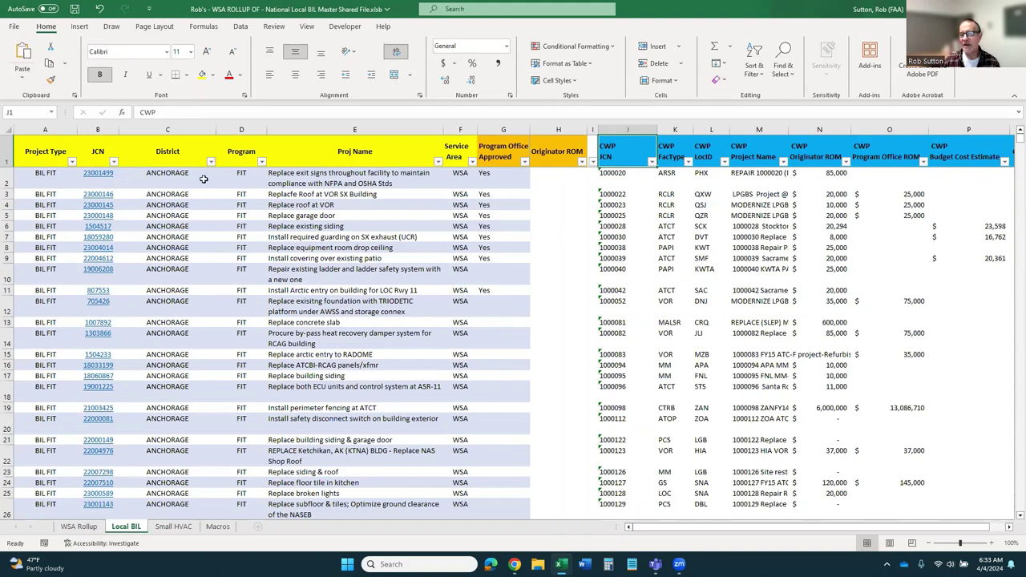
# Enter =VLOOKUP(B2,J:N,5,FALSE) in H2, which returns #N/A
pyautogui.click(558, 179)
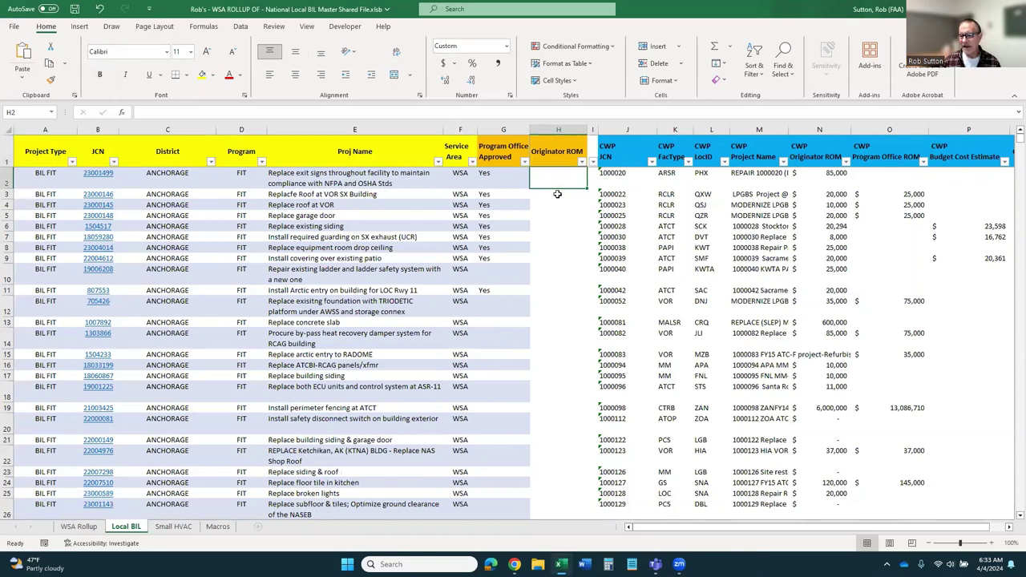
pyautogui.write('=')
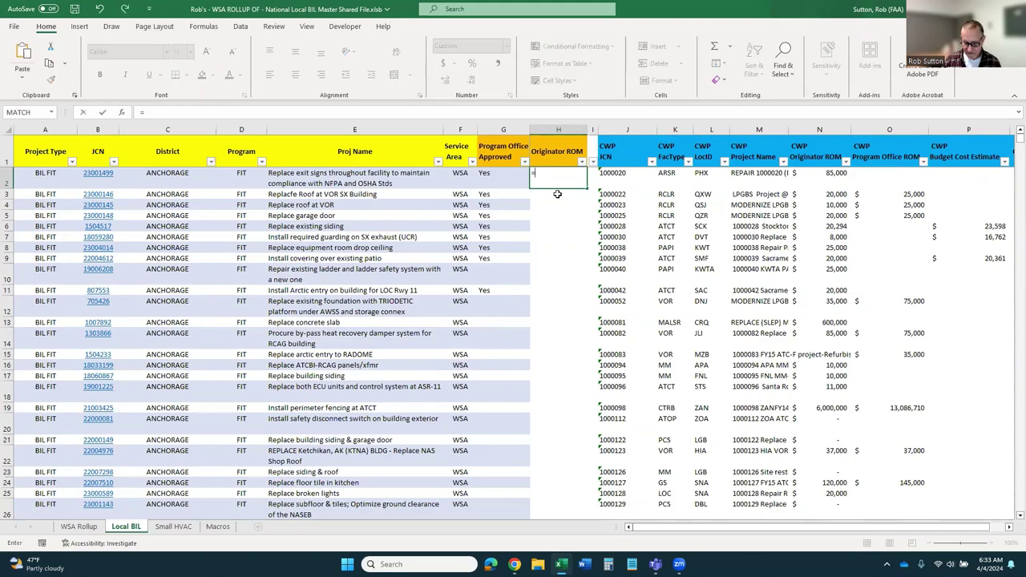
pyautogui.write('vlooku')
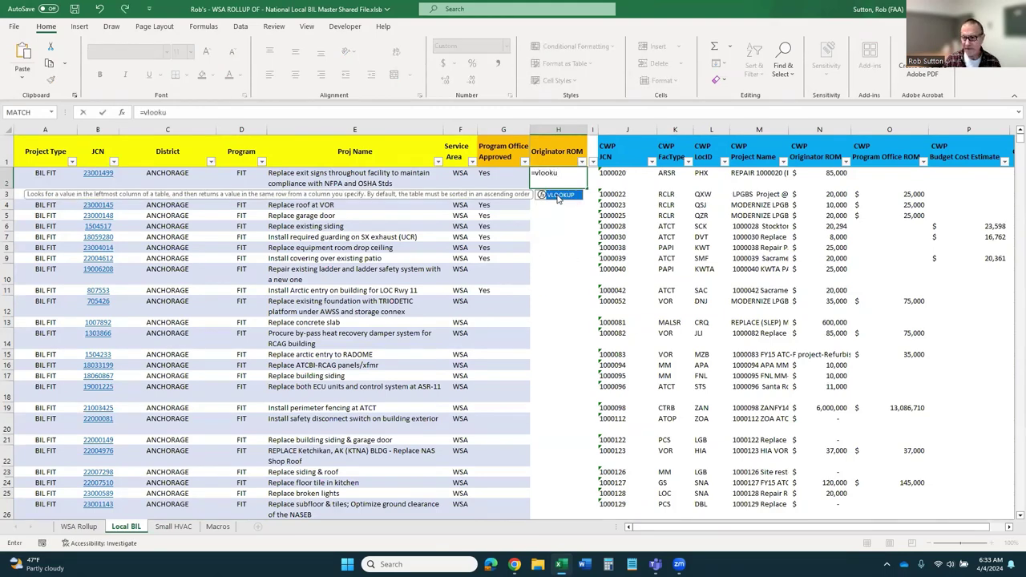
pyautogui.write('up')
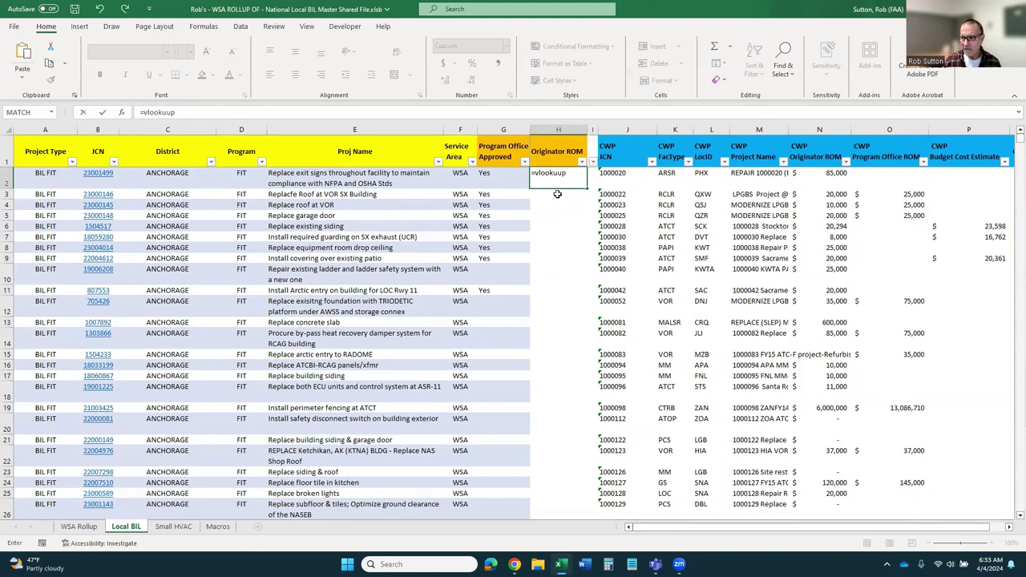
pyautogui.press('BackSpace')
pyautogui.press('BackSpace')
pyautogui.write('p(')
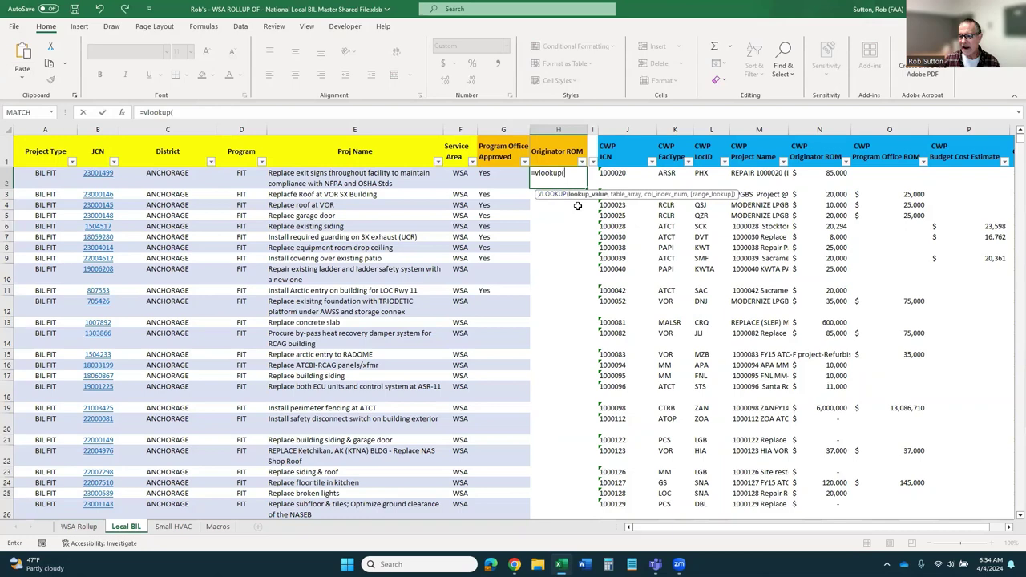
pyautogui.click(102, 183)
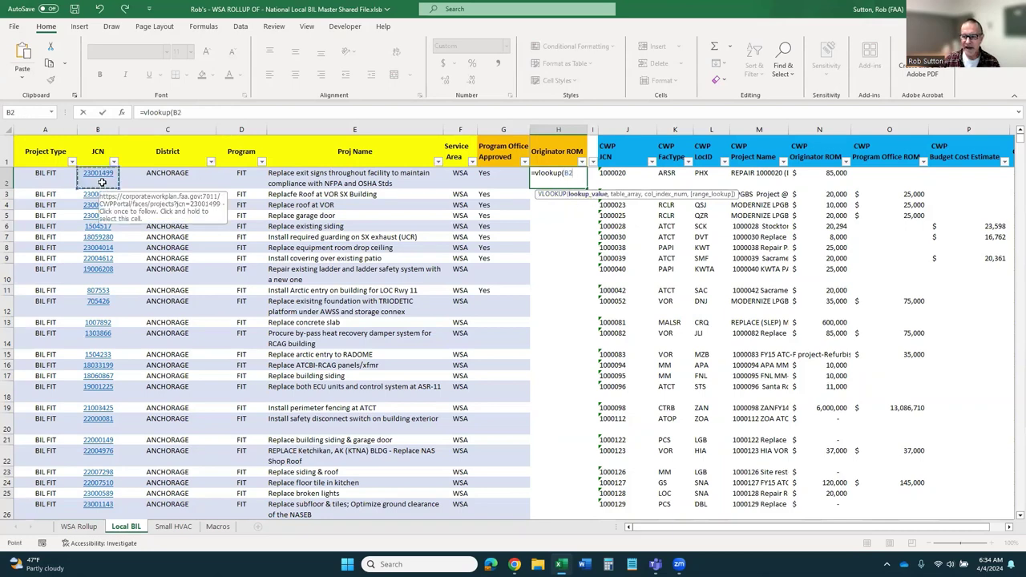
pyautogui.write(',')
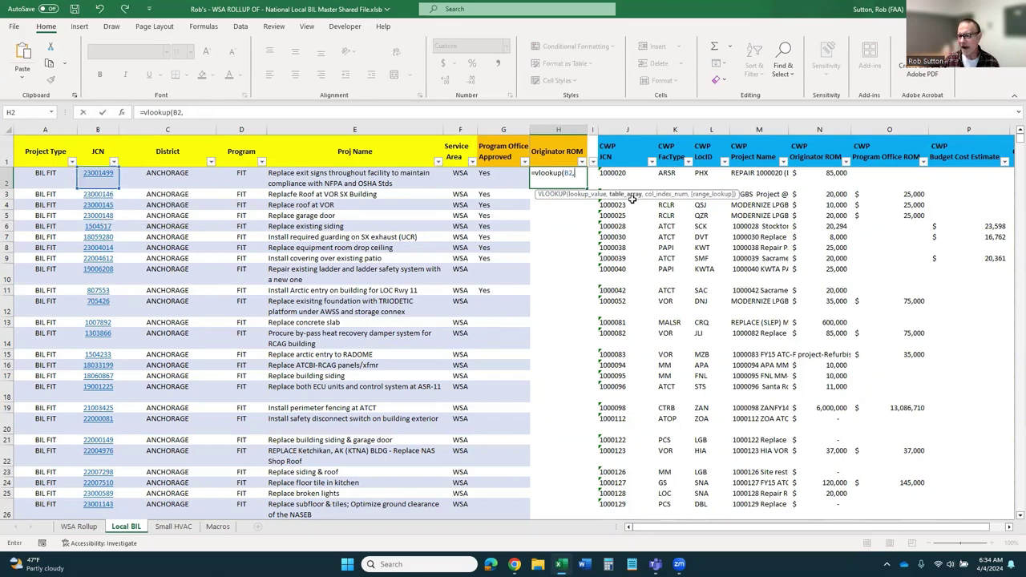
pyautogui.click(626, 131)
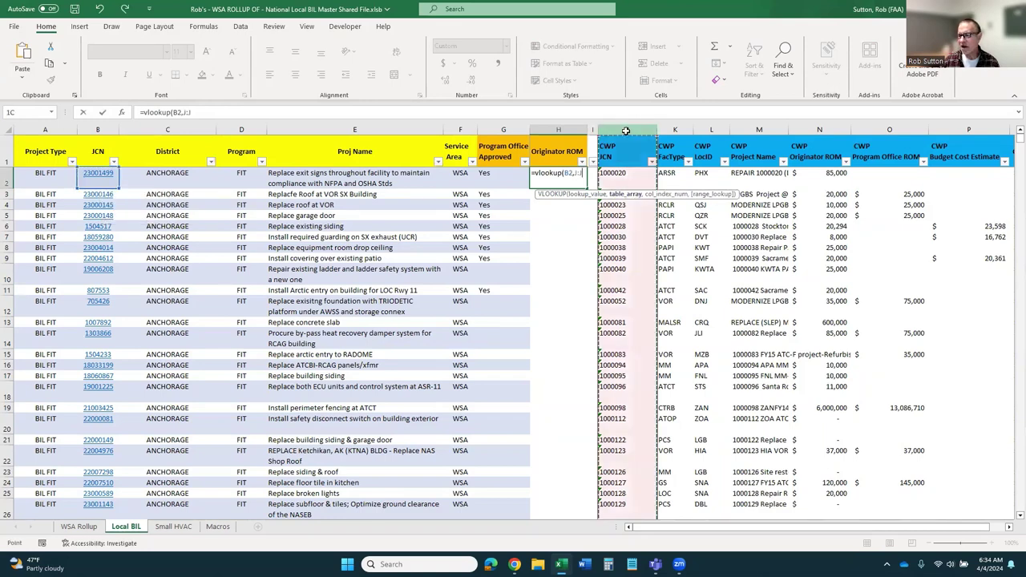
pyautogui.moveTo(626, 130); pyautogui.dragTo(819, 134)
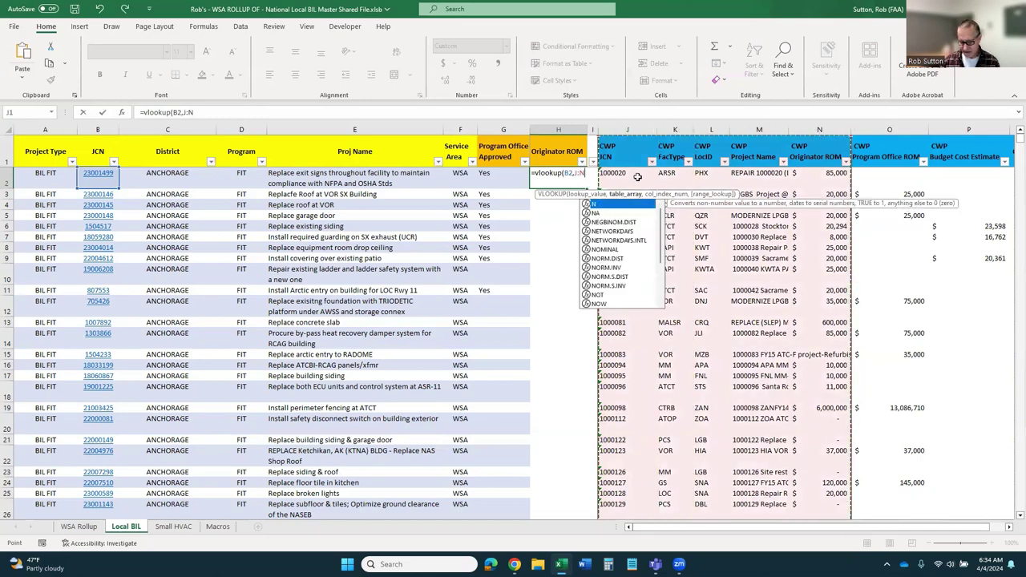
pyautogui.write(',')
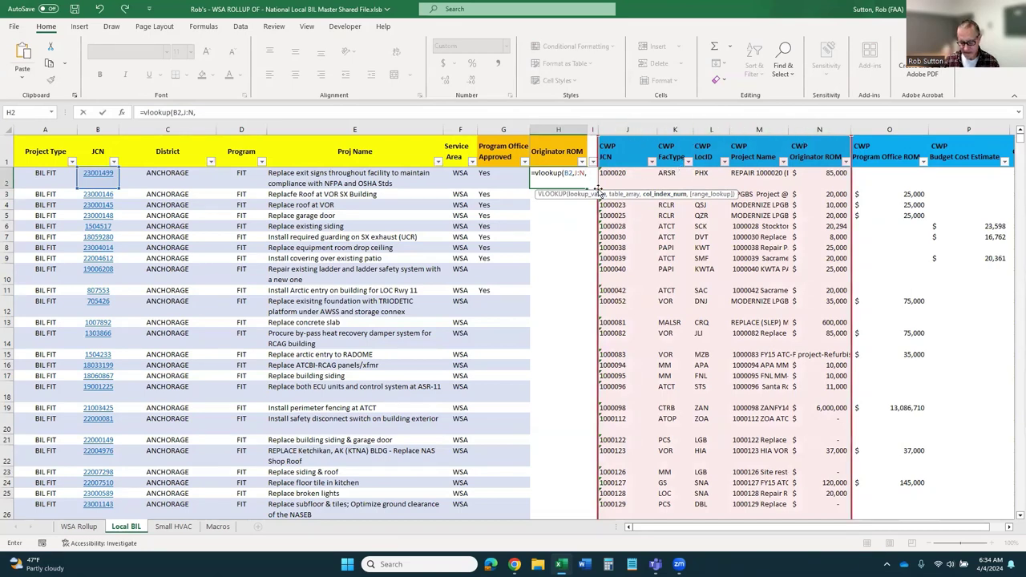
pyautogui.write('5,')
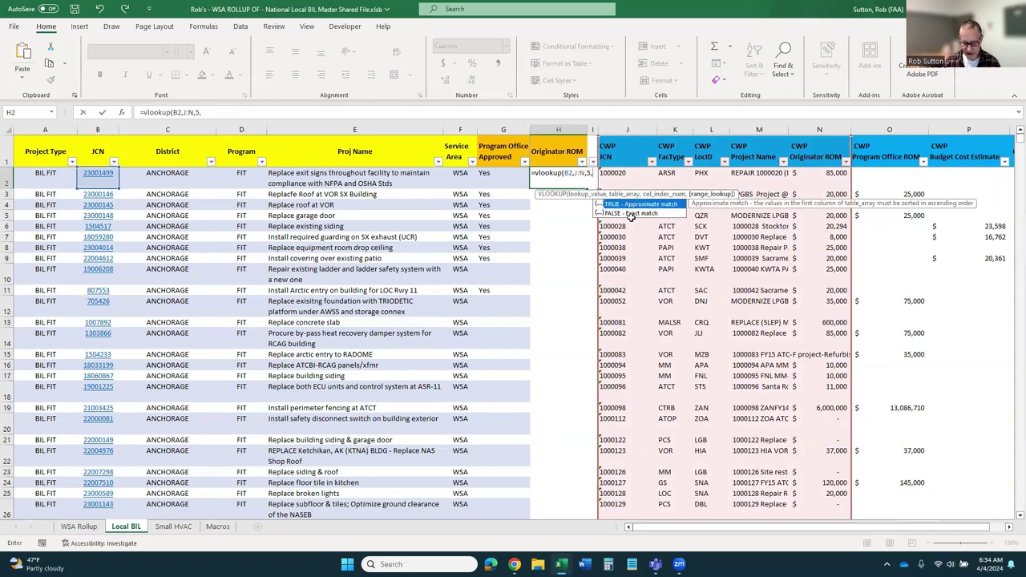
pyautogui.write('false)')
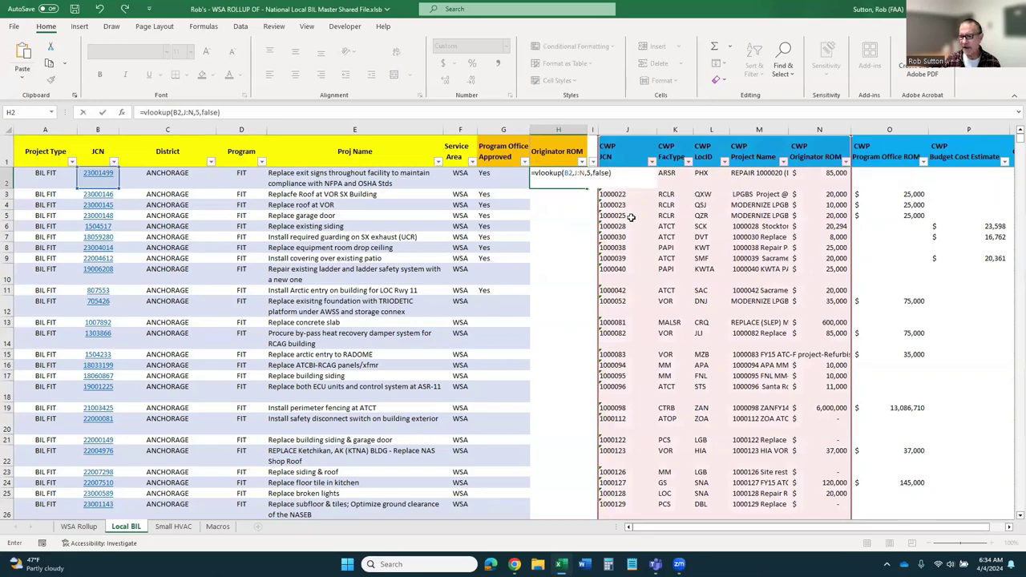
pyautogui.press('Return')
pyautogui.click(567, 184)
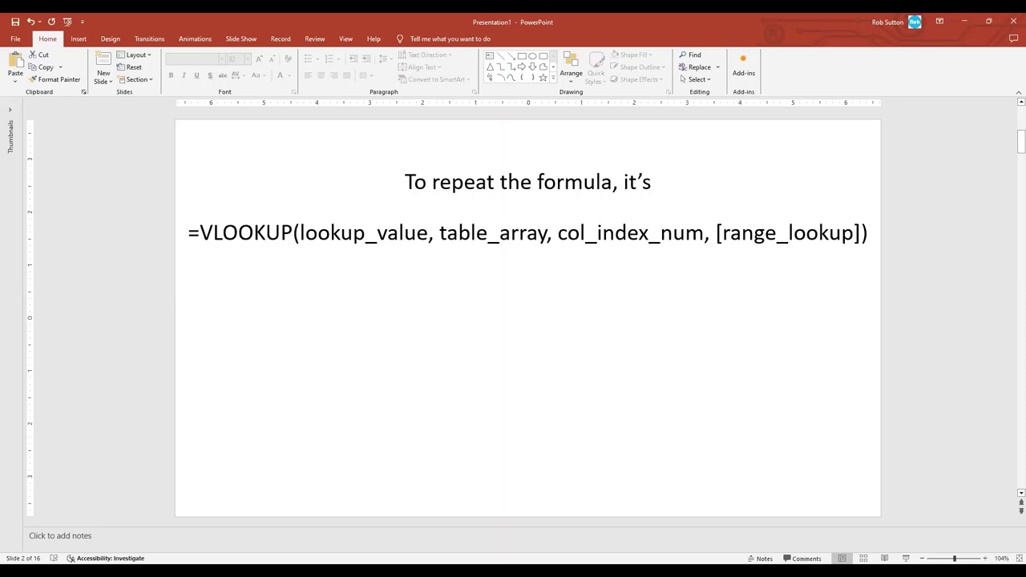
# Advance from slide 3 to slide 7, covering lookup value, table, column index and range_lookup
pyautogui.press('pagedown')
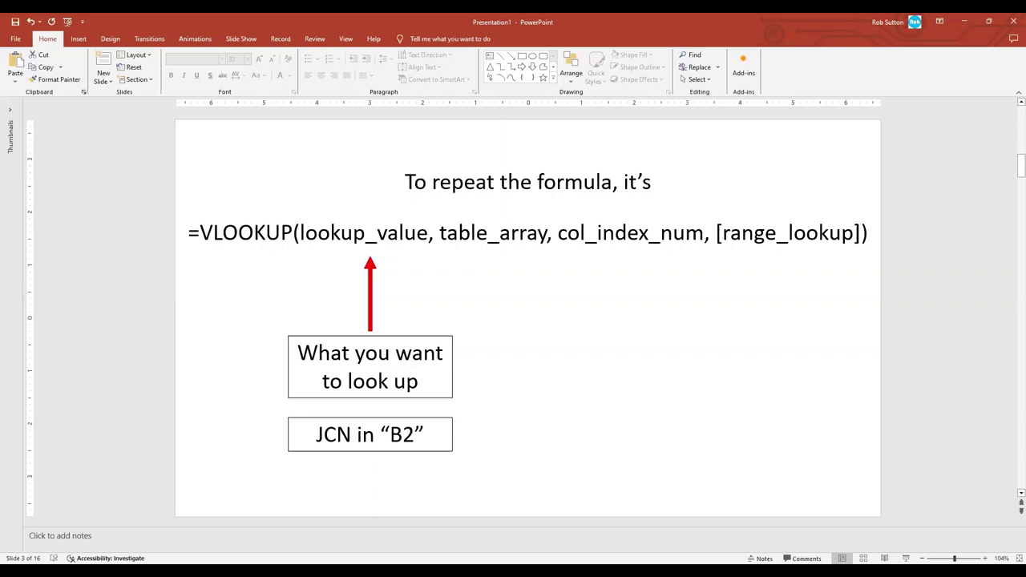
pyautogui.press('pagedown')
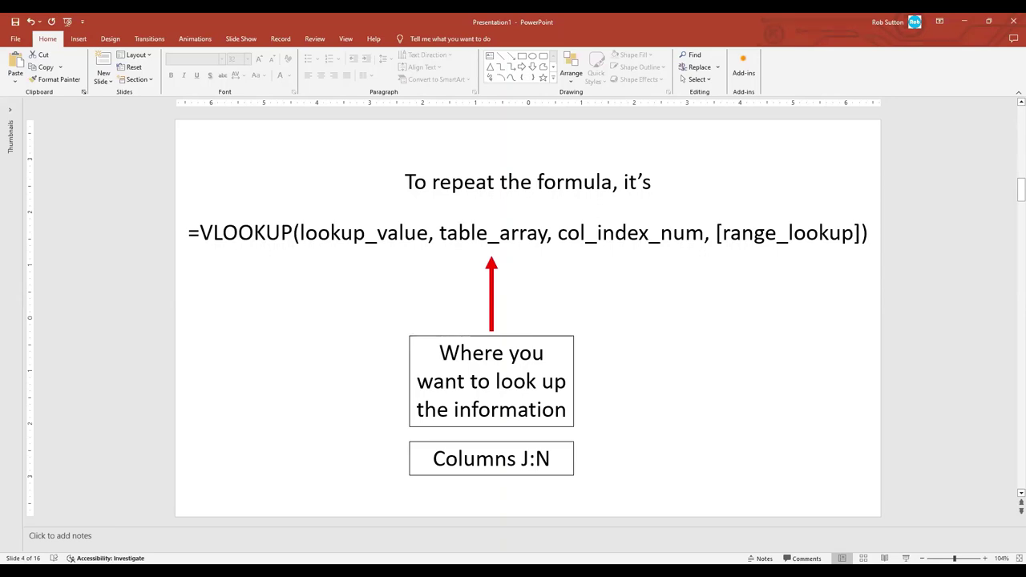
pyautogui.press('pagedown')
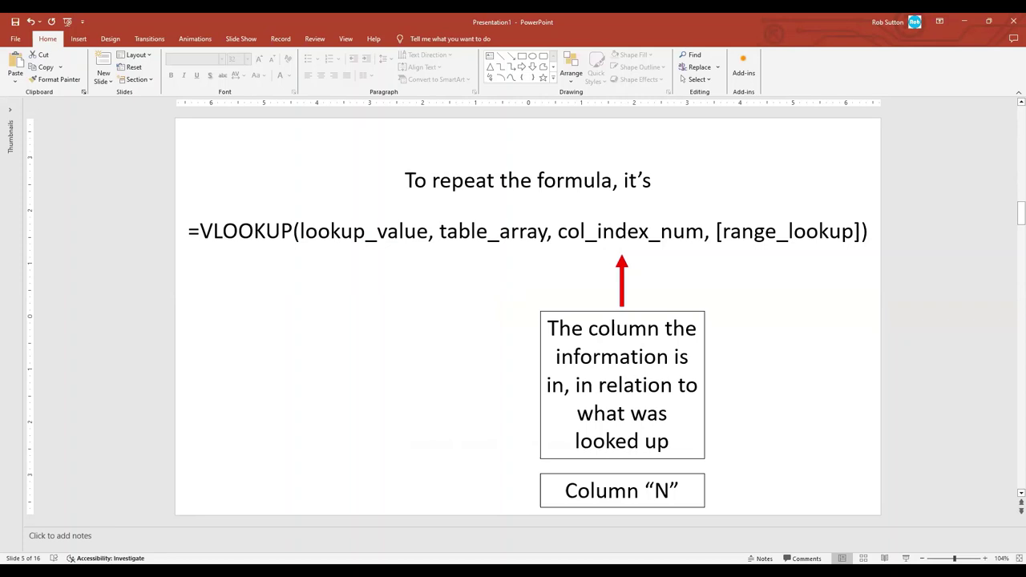
pyautogui.press('pagedown')
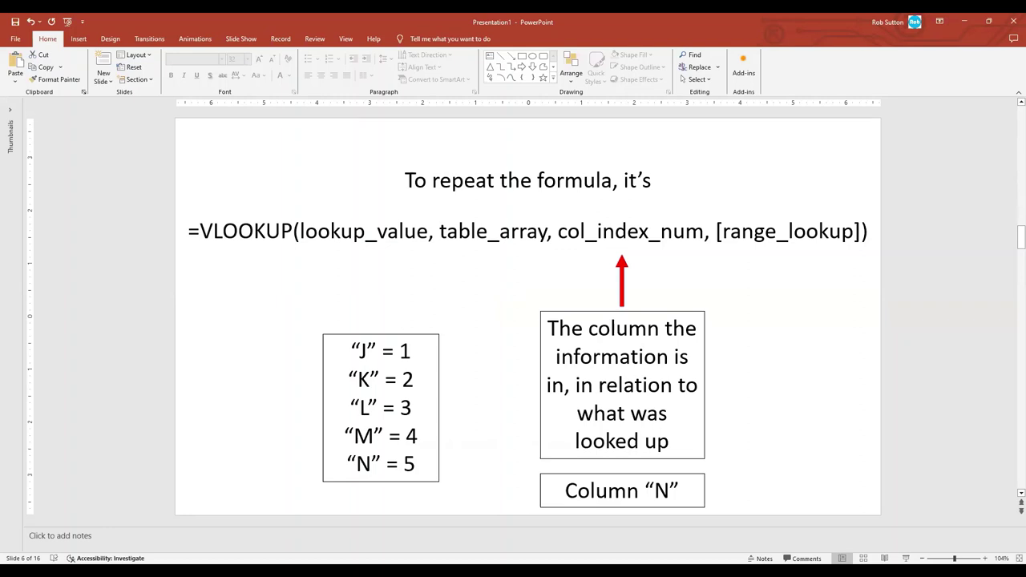
pyautogui.press('pagedown')
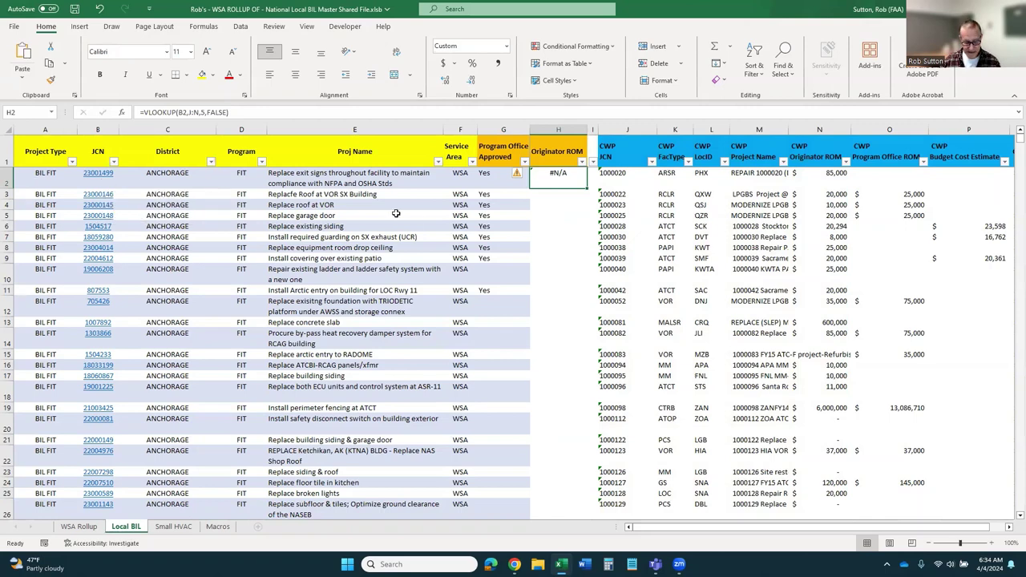
# Find JCN 23001499 among the CWP JCNs and confirm its Originator ROM of 5,000
pyautogui.hotkey('ctrl', 'f')
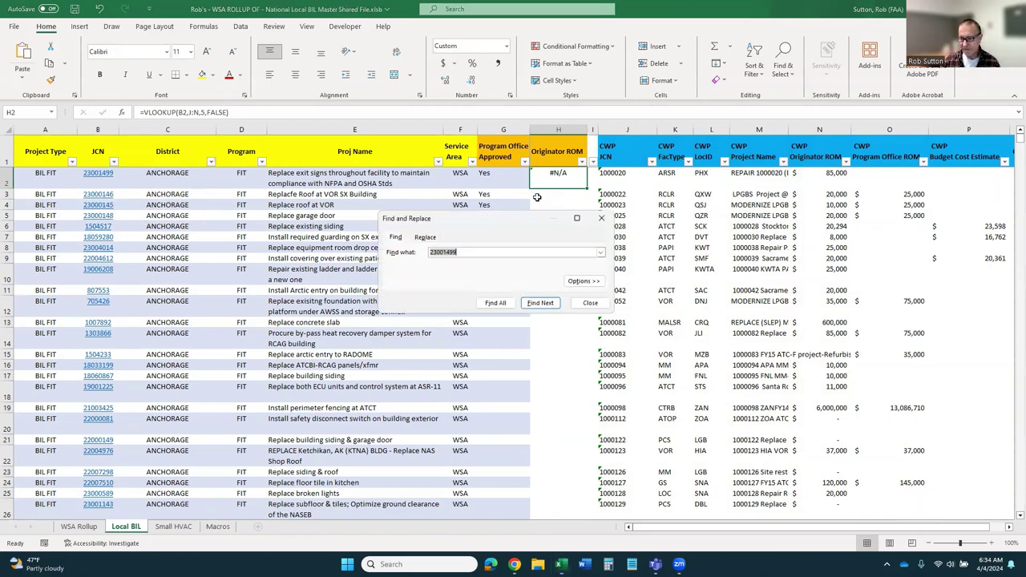
pyautogui.write('230014')
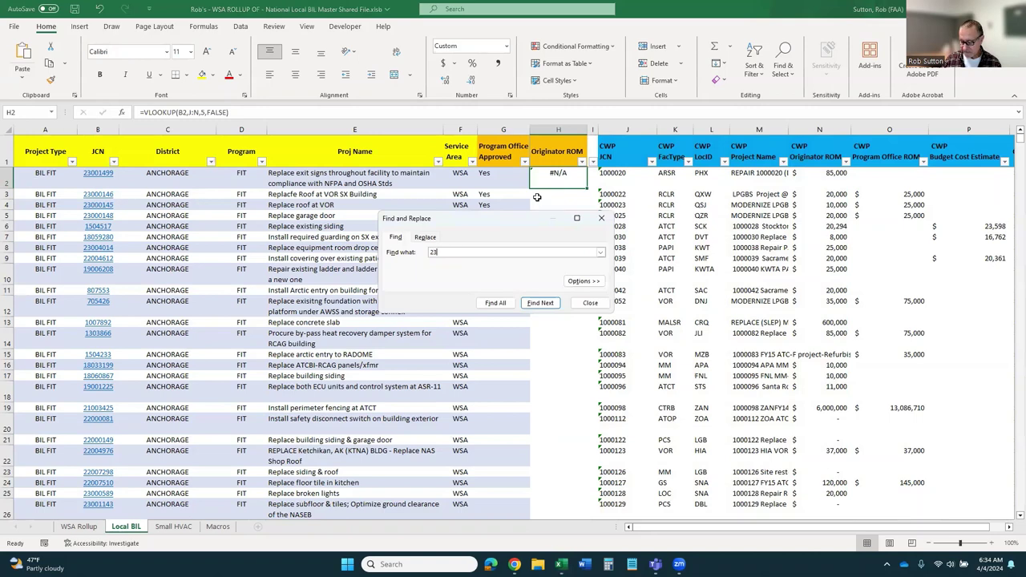
pyautogui.write('99')
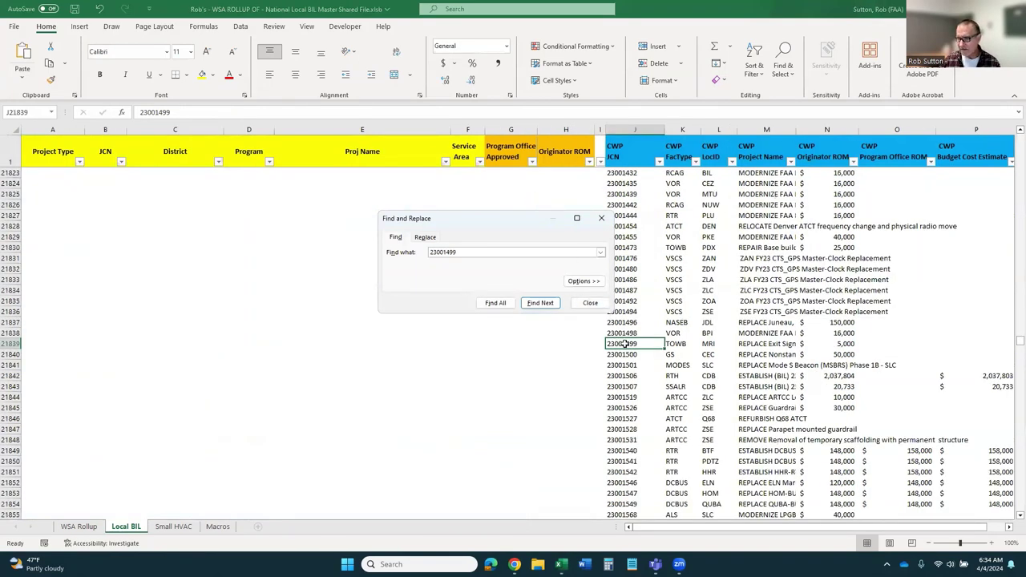
pyautogui.click(843, 345)
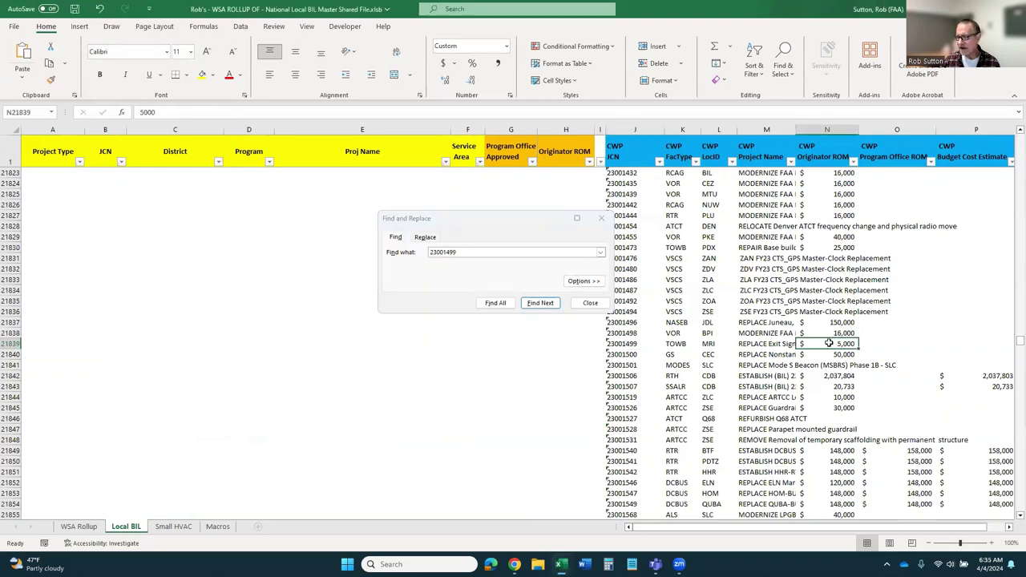
pyautogui.click(548, 305)
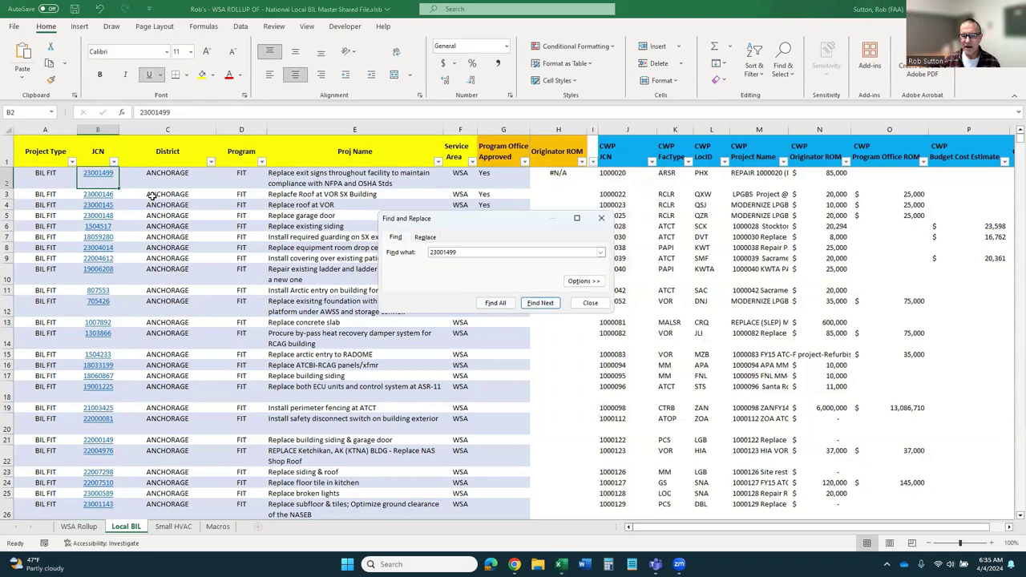
pyautogui.click(552, 185)
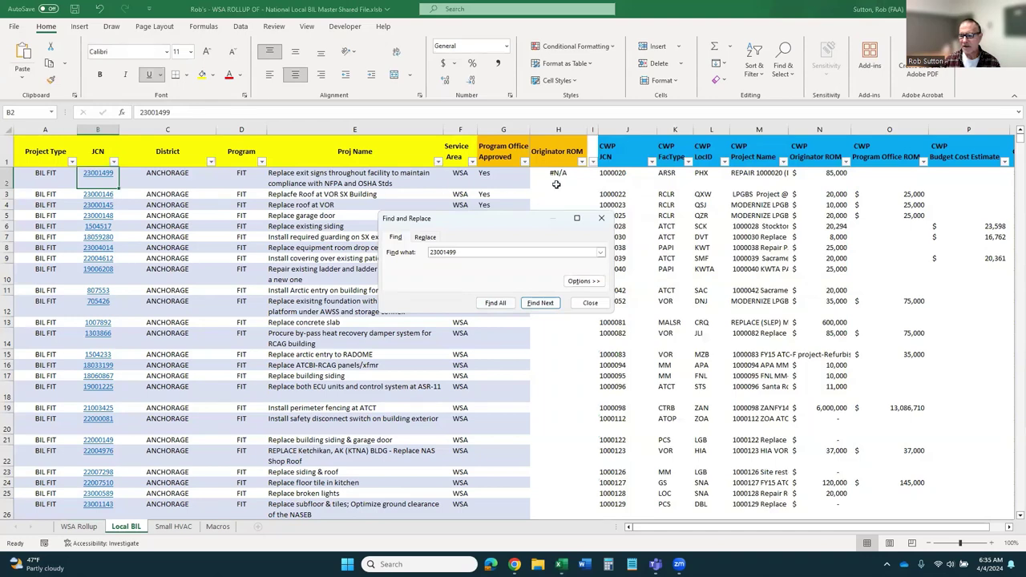
# Enter =SUMIFS(N:N,J:J,B2) in H2, returning $5,000 for JCN 23001499
pyautogui.click(601, 218)
pyautogui.write('=sum')
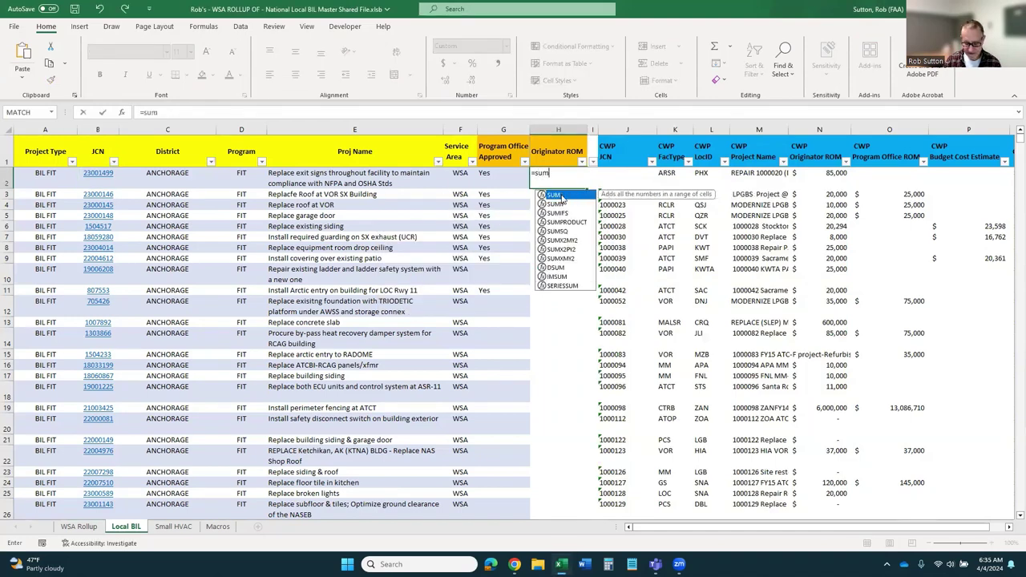
pyautogui.write('ifs')
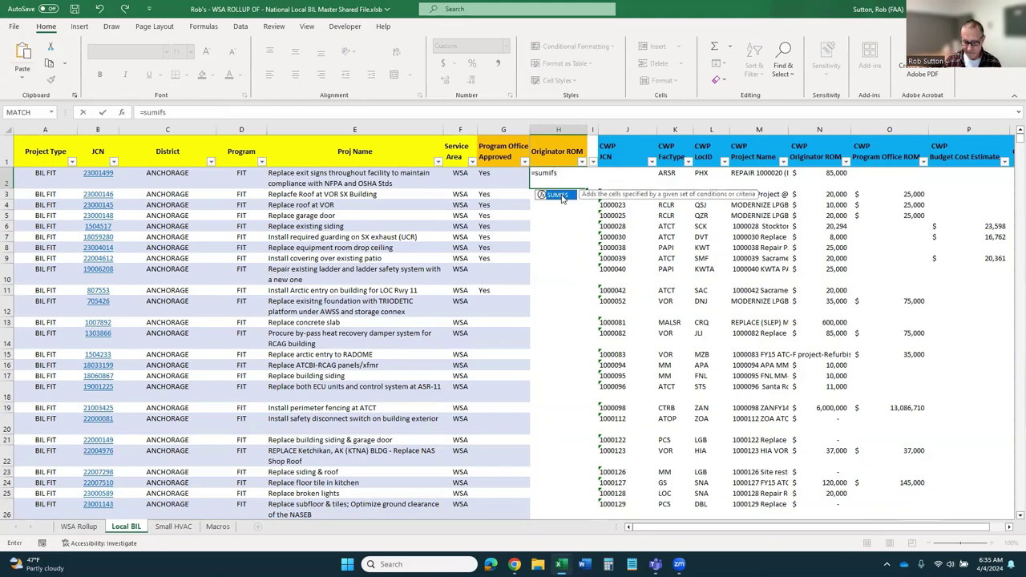
pyautogui.write('(')
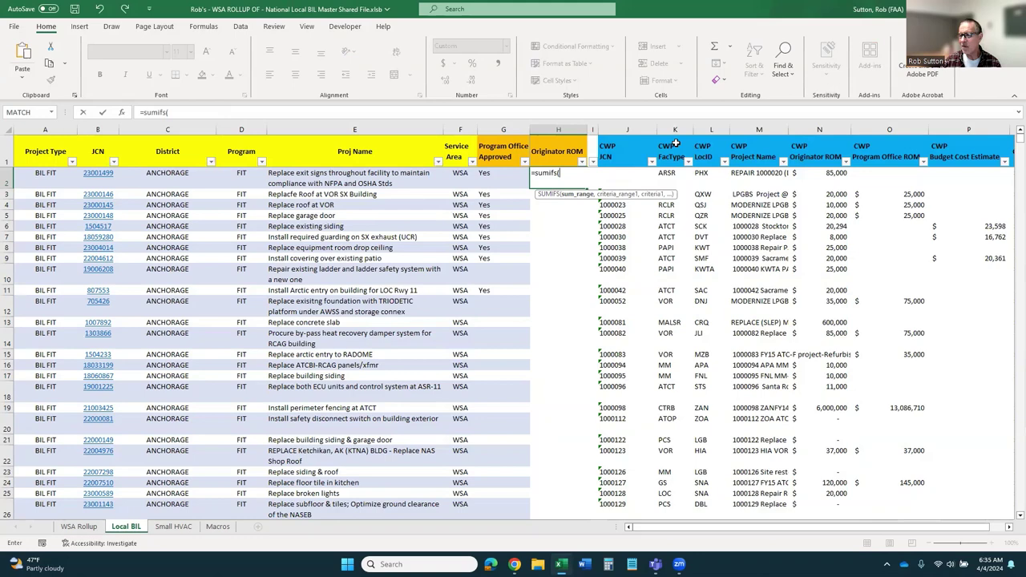
pyautogui.click(818, 130)
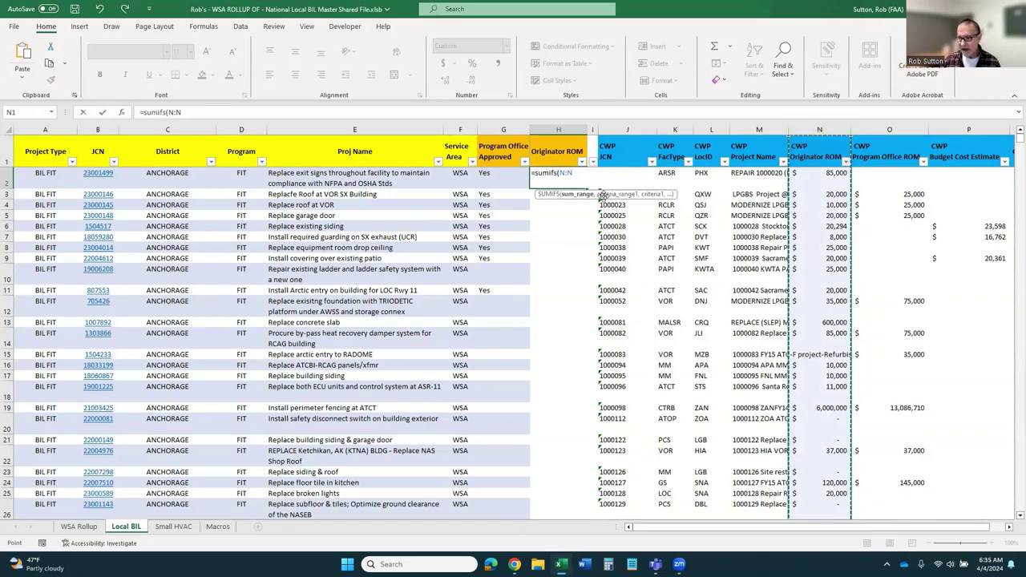
pyautogui.write(',')
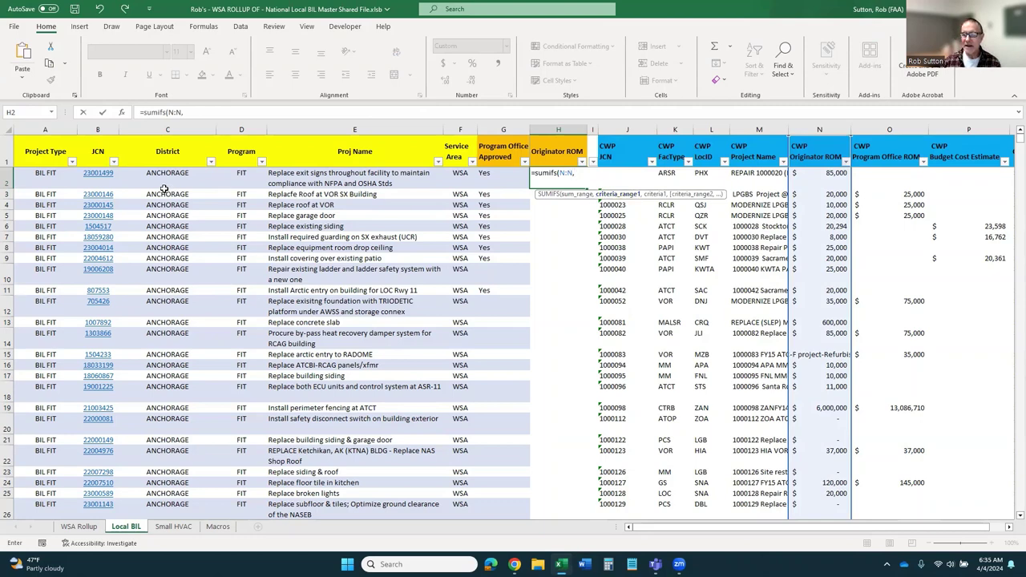
pyautogui.click(614, 129)
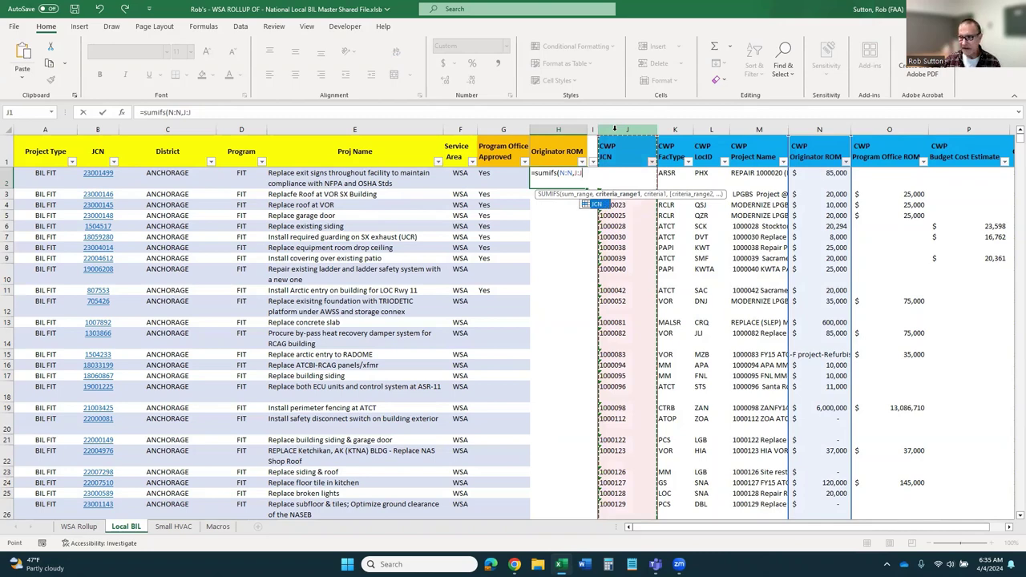
pyautogui.write(',')
pyautogui.click(107, 180)
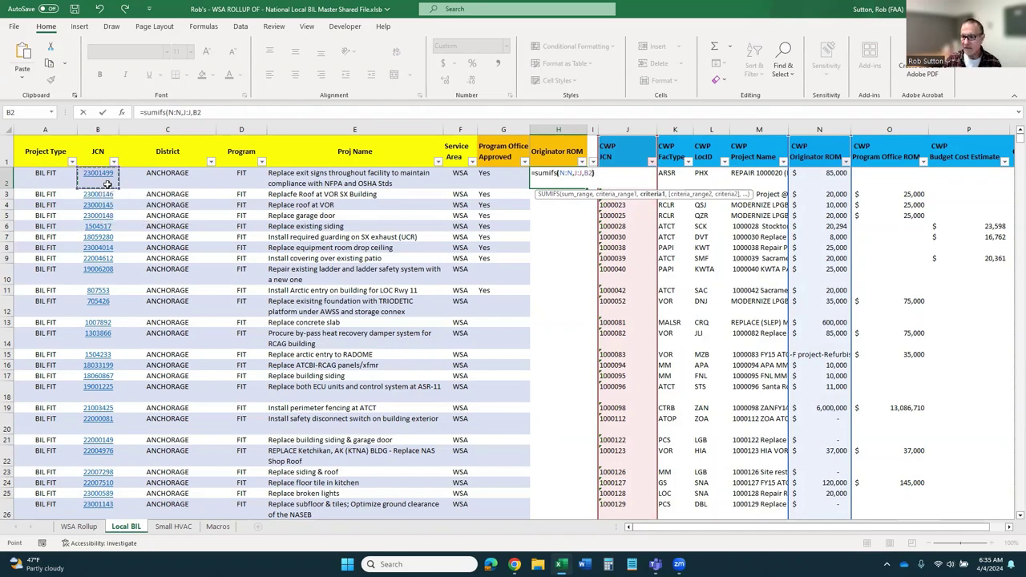
pyautogui.write(')')
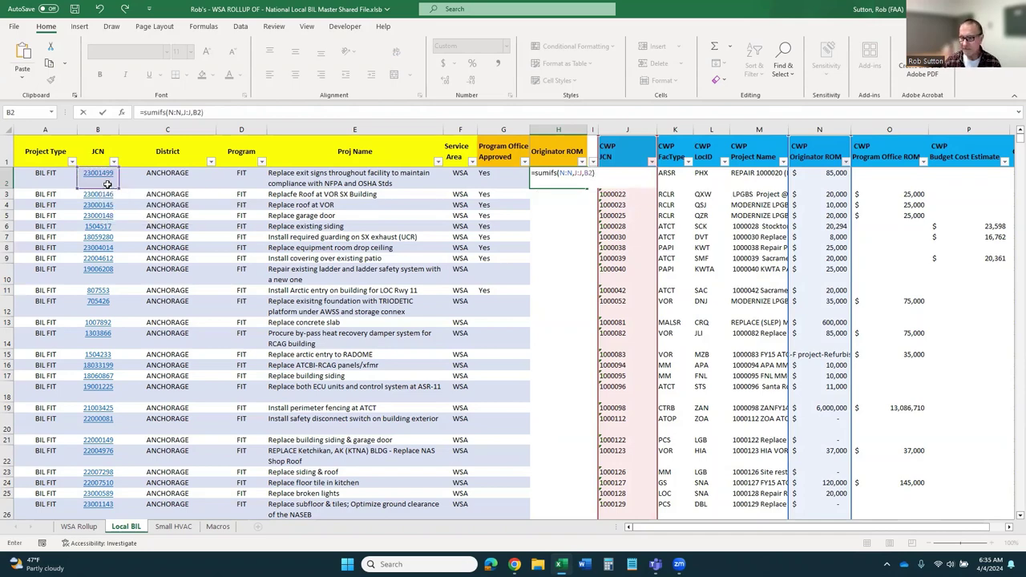
pyautogui.press('Return')
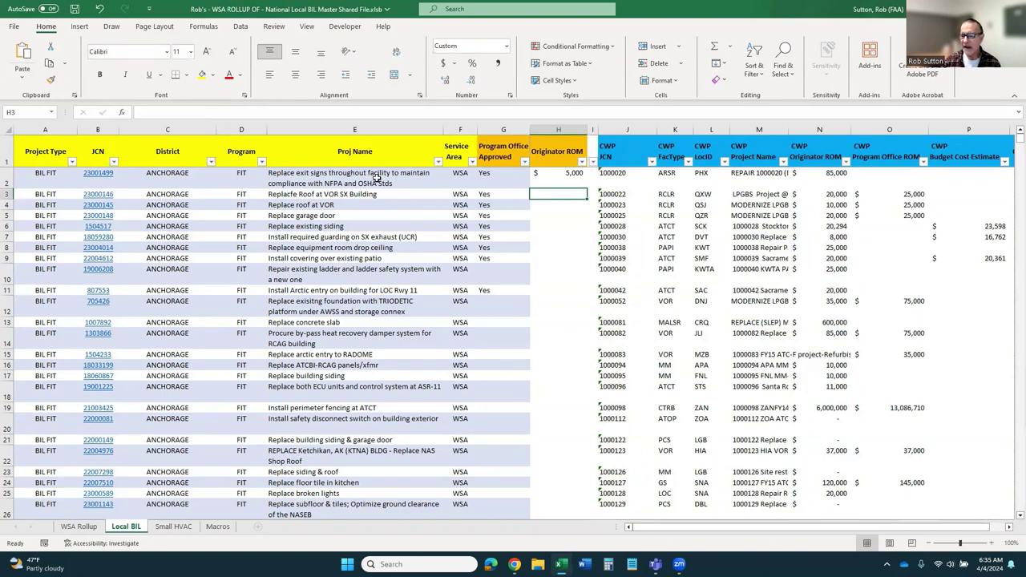
# Rewrite H2 as =SUMIFS(N:N,K:K,"ATCT"), totalling $680,855,701
pyautogui.click(548, 177)
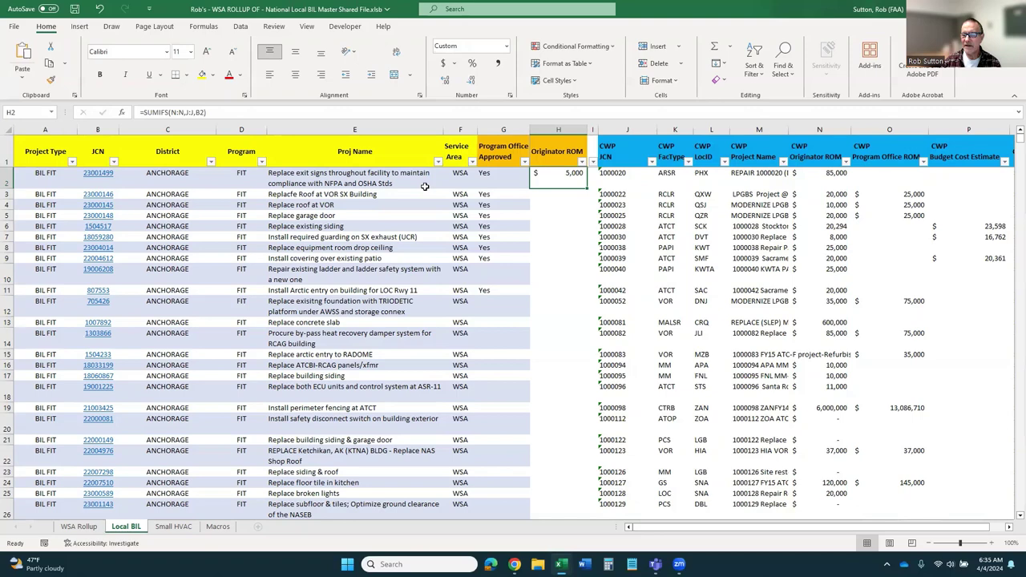
pyautogui.click(383, 111)
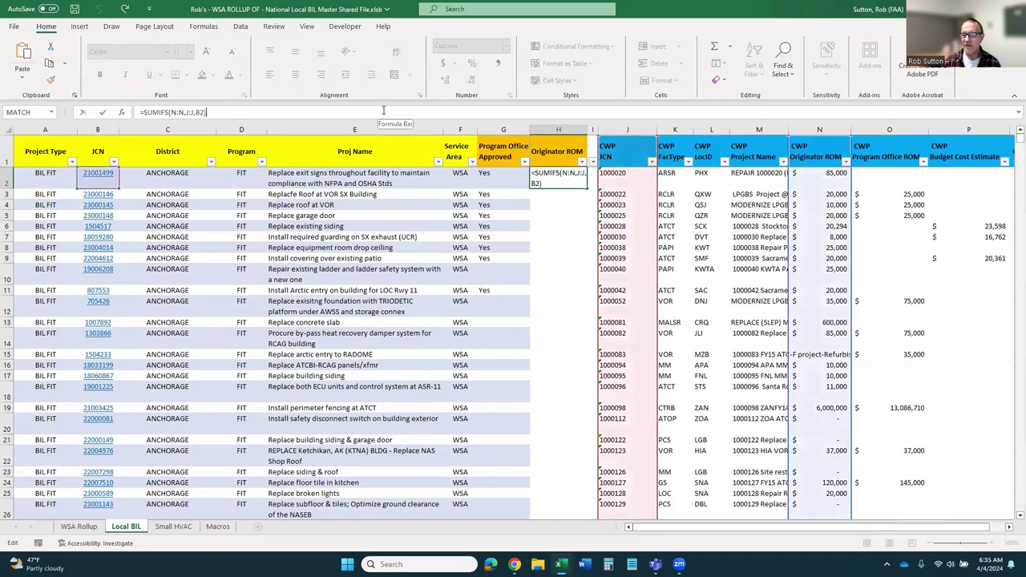
pyautogui.press('BackSpace')
pyautogui.press('BackSpace')
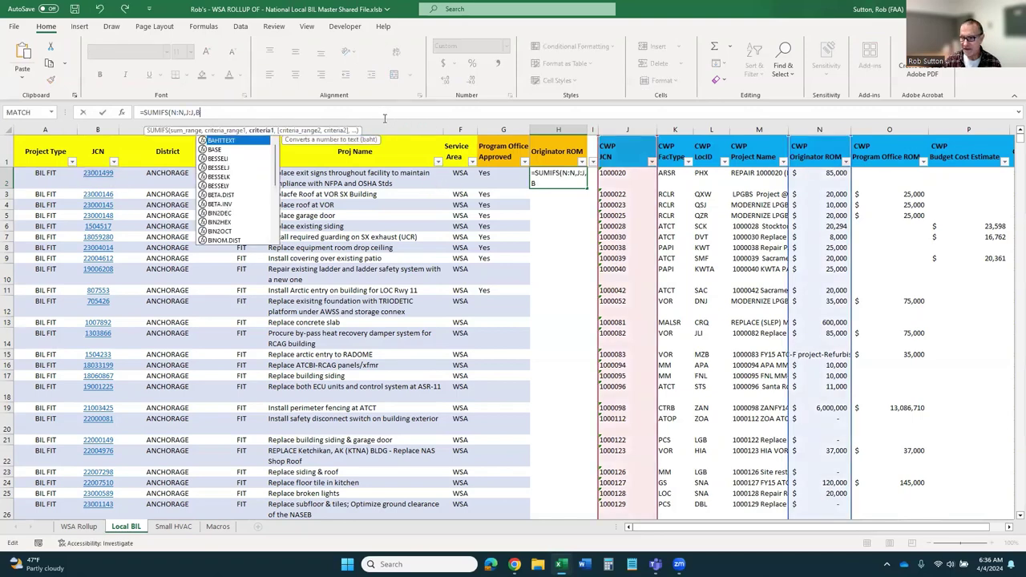
pyautogui.press('BackSpace')
pyautogui.press('BackSpace')
pyautogui.press('BackSpace')
pyautogui.press('BackSpace')
pyautogui.press('BackSpace')
pyautogui.press('BackSpace')
pyautogui.press('BackSpace')
pyautogui.press('BackSpace')
pyautogui.press('BackSpace')
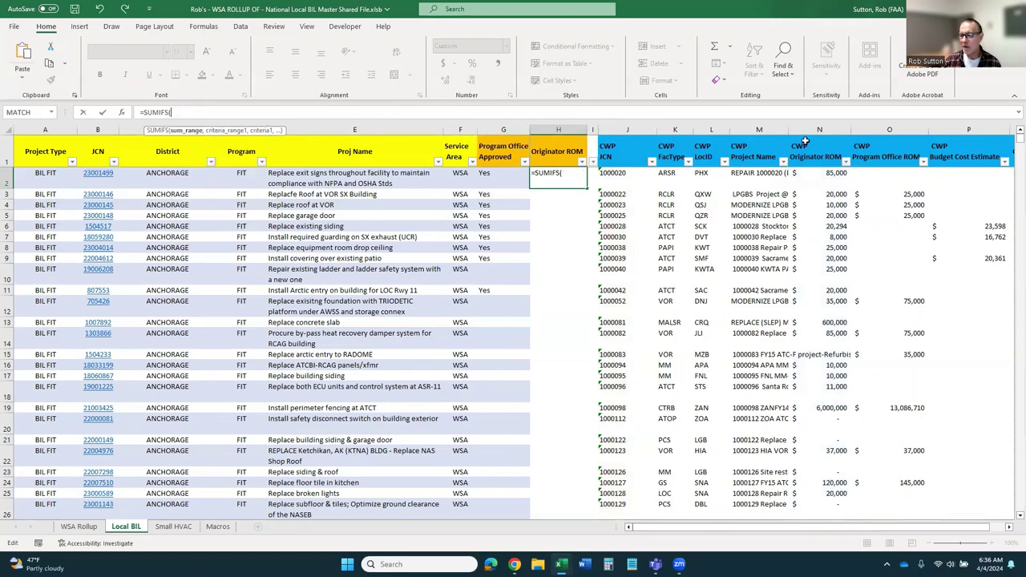
pyautogui.click(819, 129)
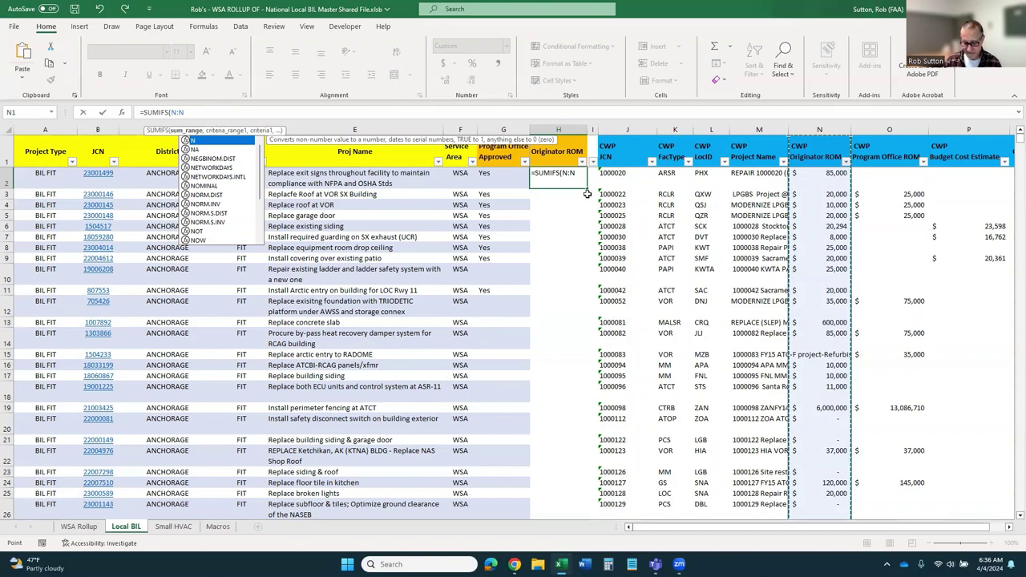
pyautogui.write(',')
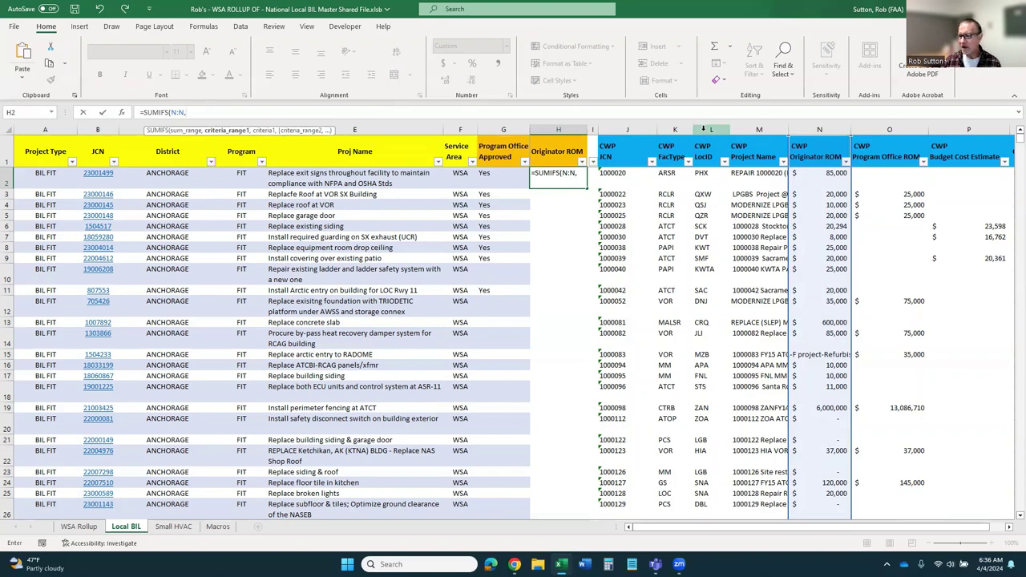
pyautogui.click(676, 130)
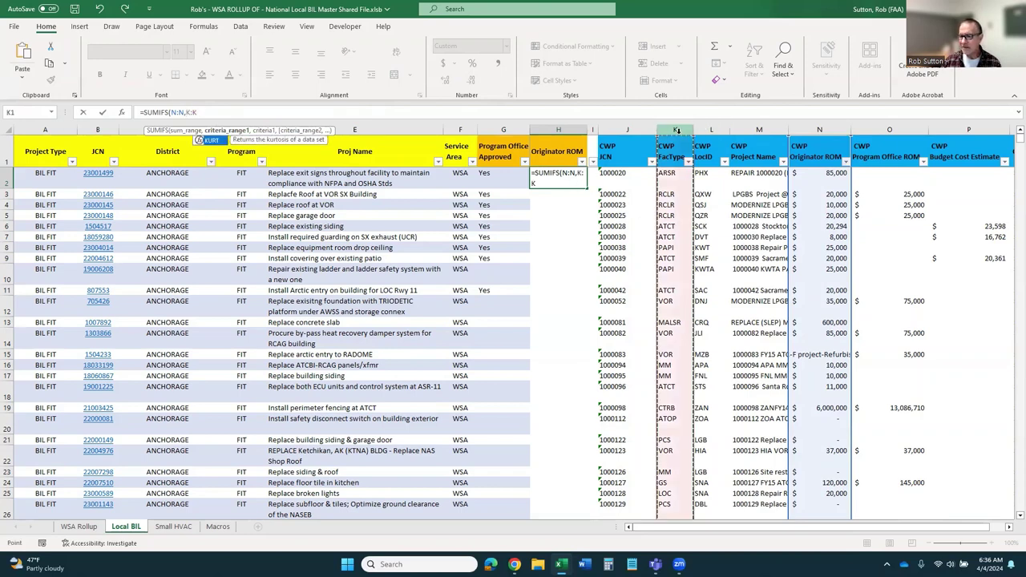
pyautogui.write(',')
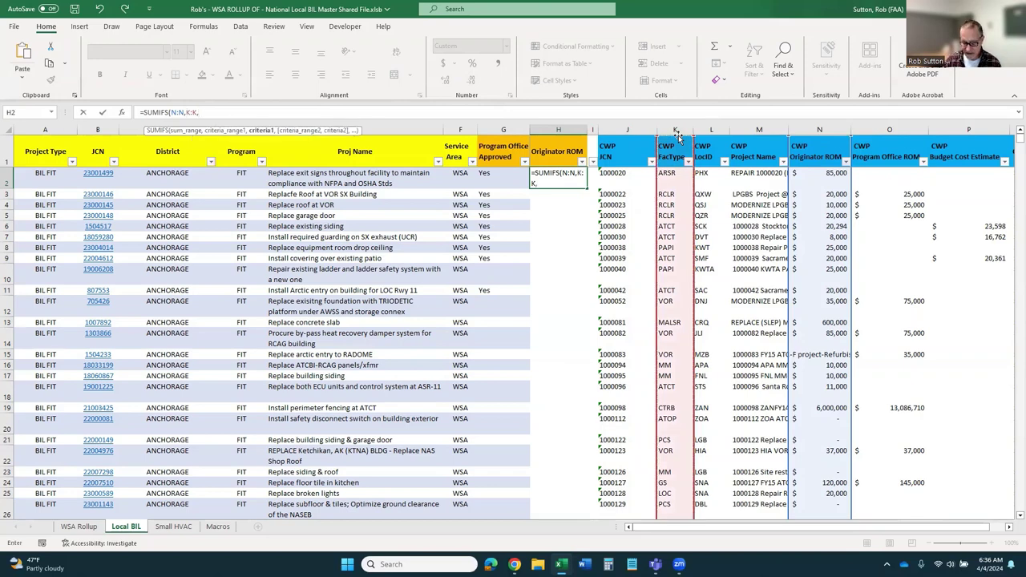
pyautogui.write('"ATCT"')
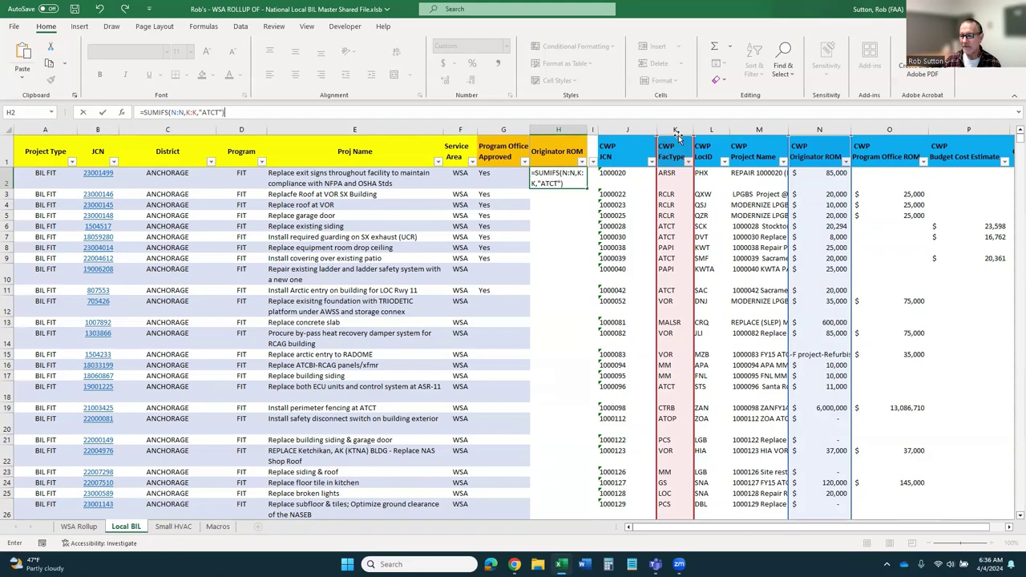
pyautogui.press('Return')
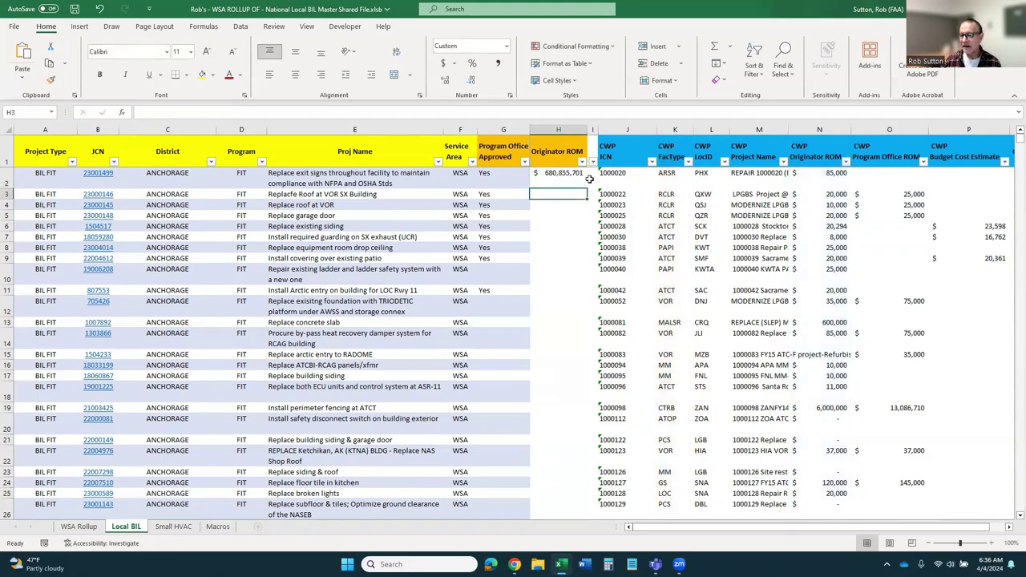
# Review H2's ATCT formula alongside the Originator ROM column N and facility type column K
pyautogui.click(563, 177)
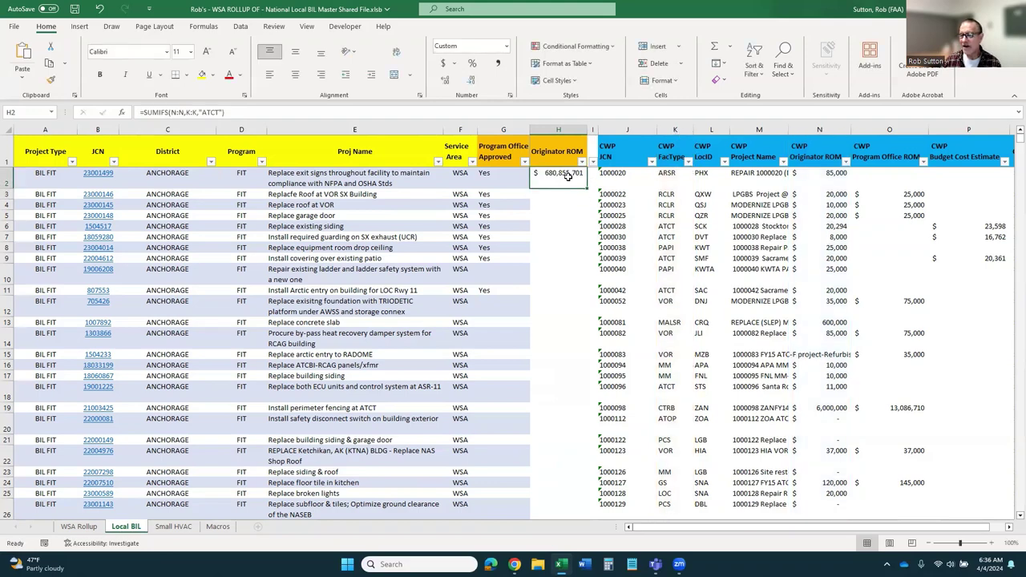
pyautogui.click(810, 126)
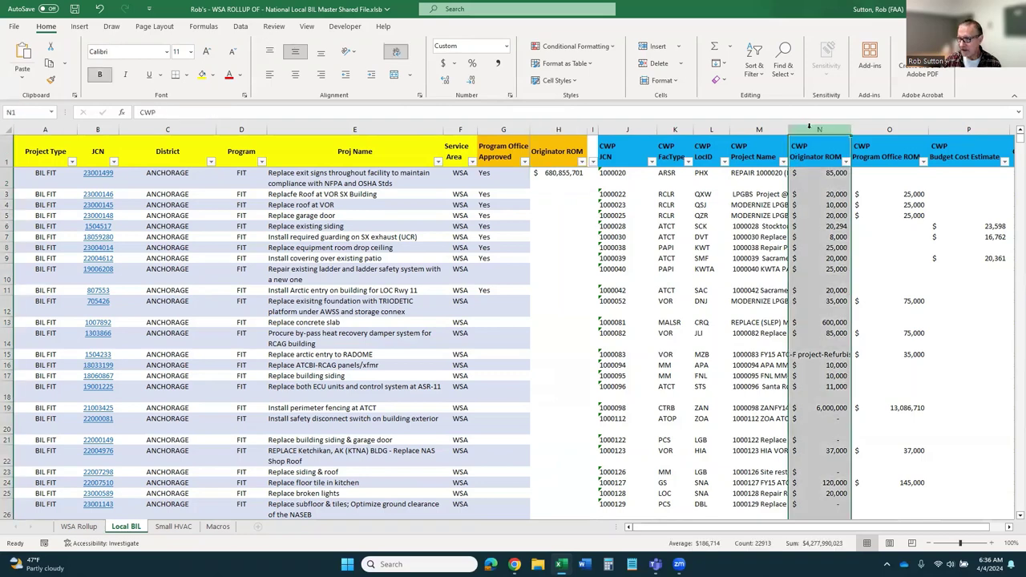
pyautogui.click(673, 128)
pyautogui.click(579, 171)
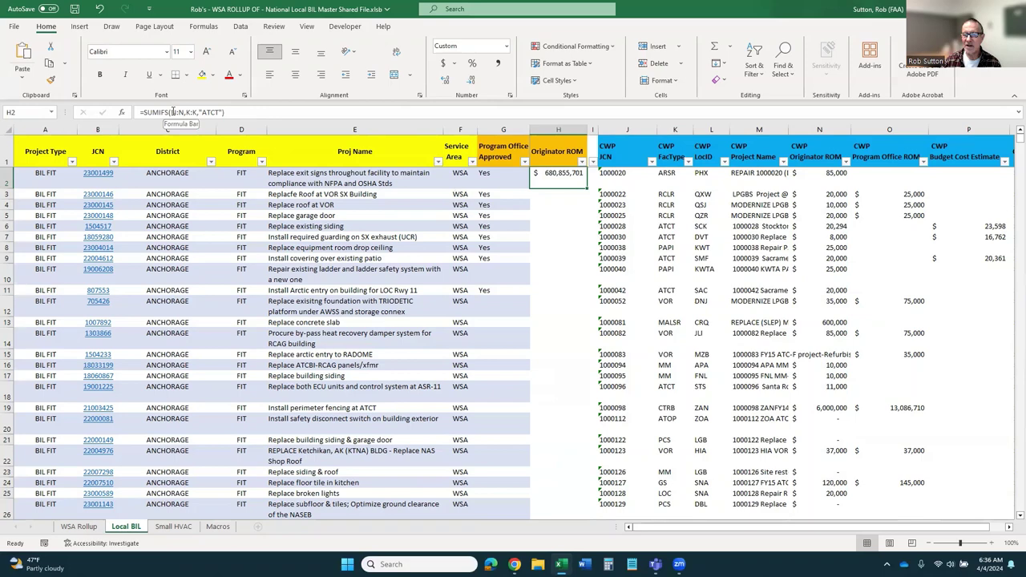
# Replace H2's arguments to restore =SUMIFS(N:N,J:J,B2), showing $5,000 again
pyautogui.moveTo(170, 112); pyautogui.dragTo(226, 112)
pyautogui.press('BackSpace')
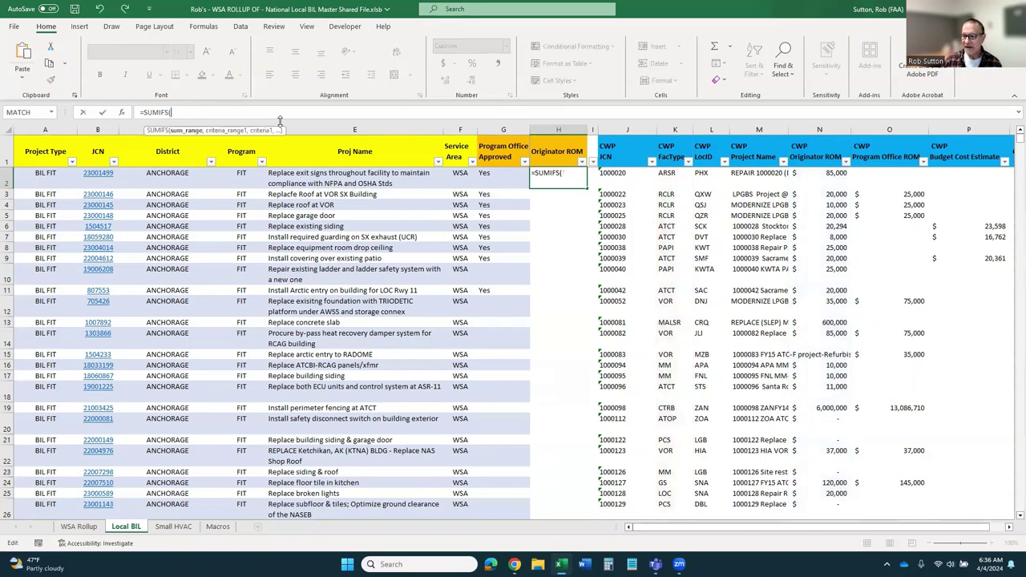
pyautogui.click(810, 131)
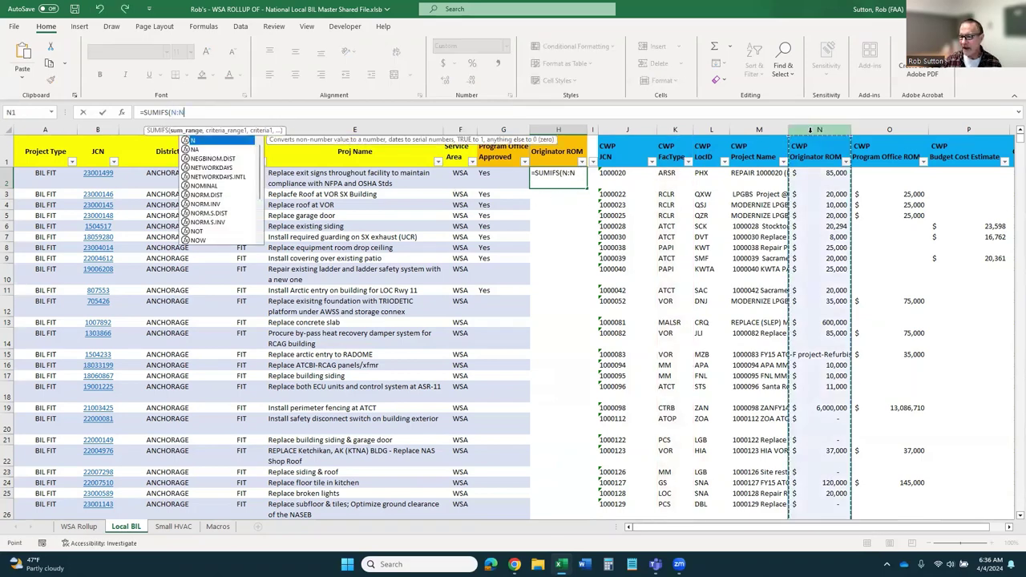
pyautogui.write(',')
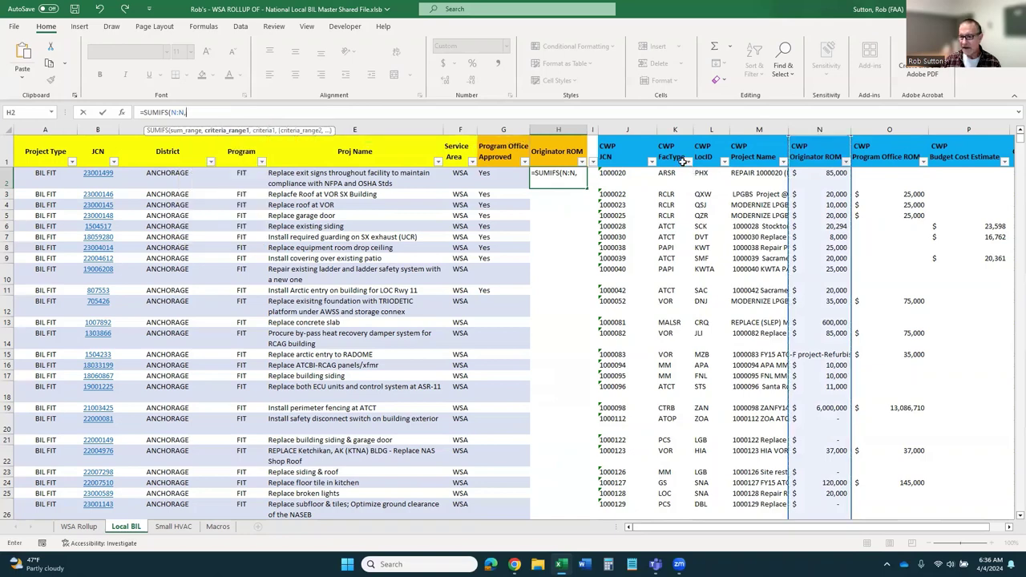
pyautogui.click(613, 131)
pyautogui.write(',')
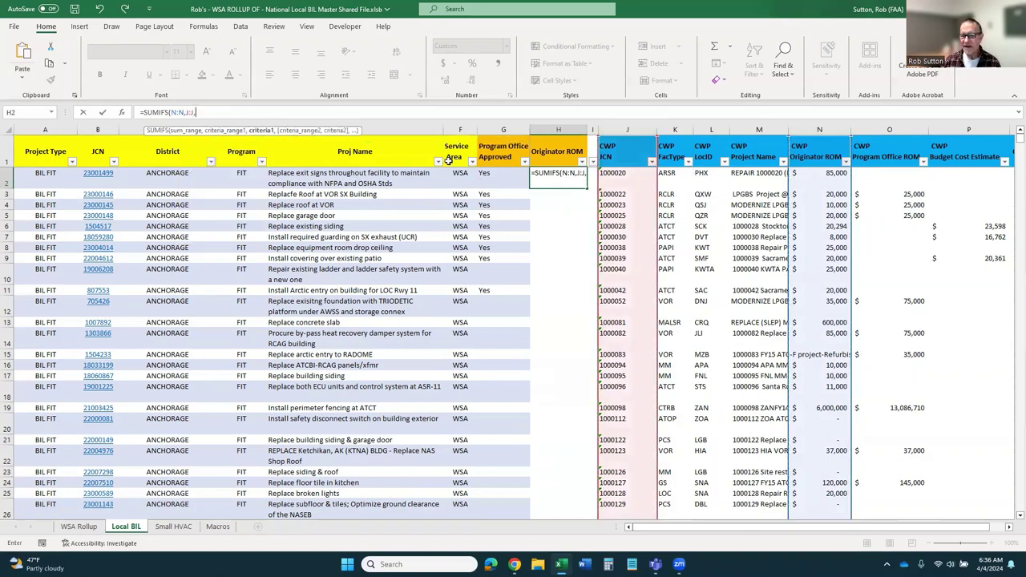
pyautogui.click(96, 181)
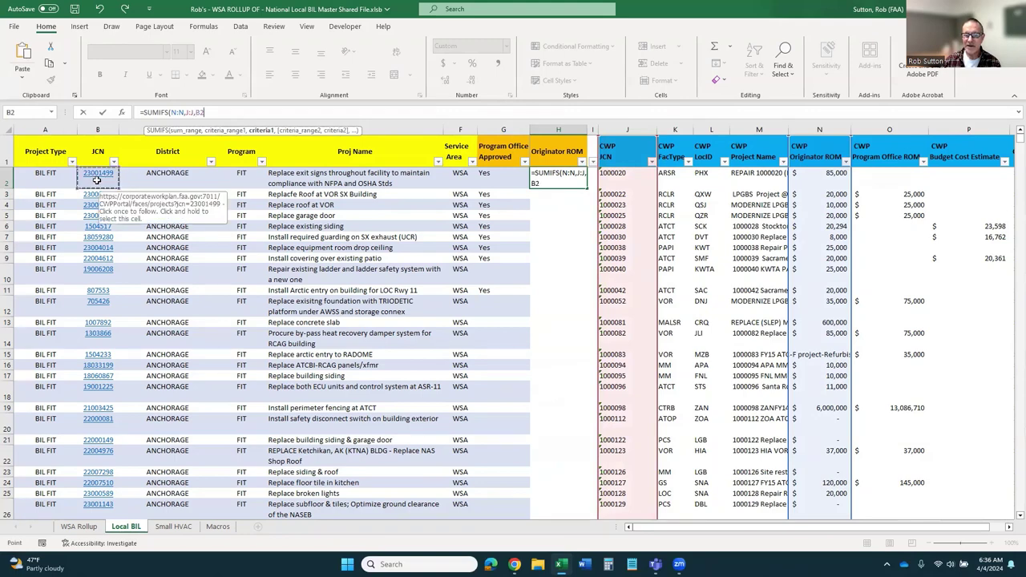
pyautogui.write(')')
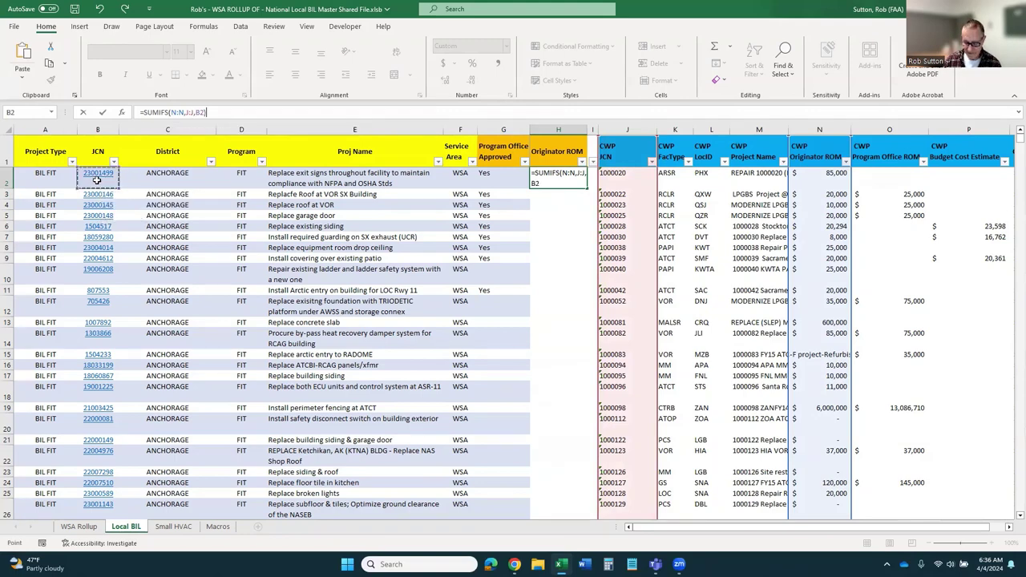
pyautogui.press('Return')
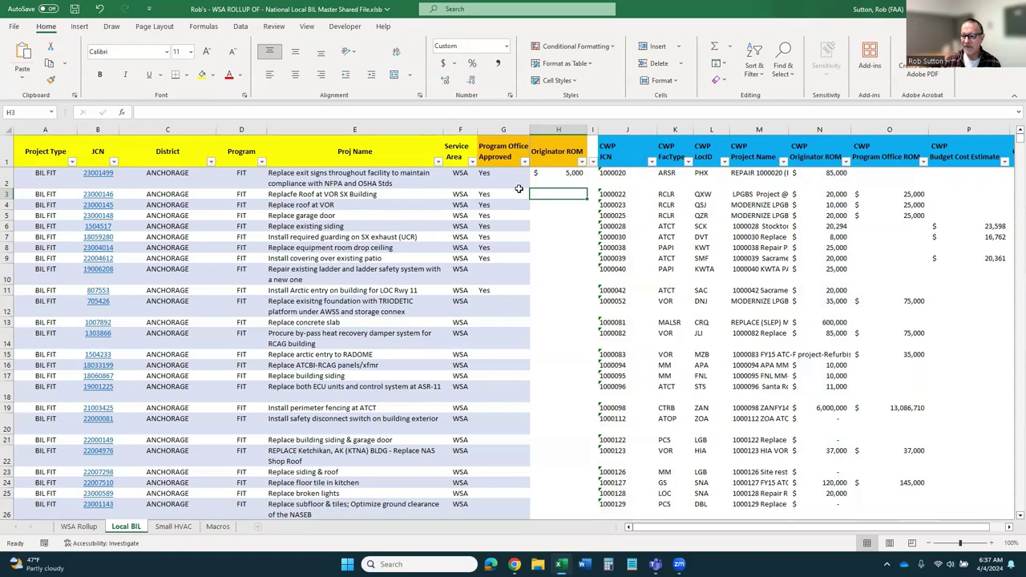
# Copy H2's =SUMIFS(N:N,J:J,B2) formula down through H21
pyautogui.click(550, 183)
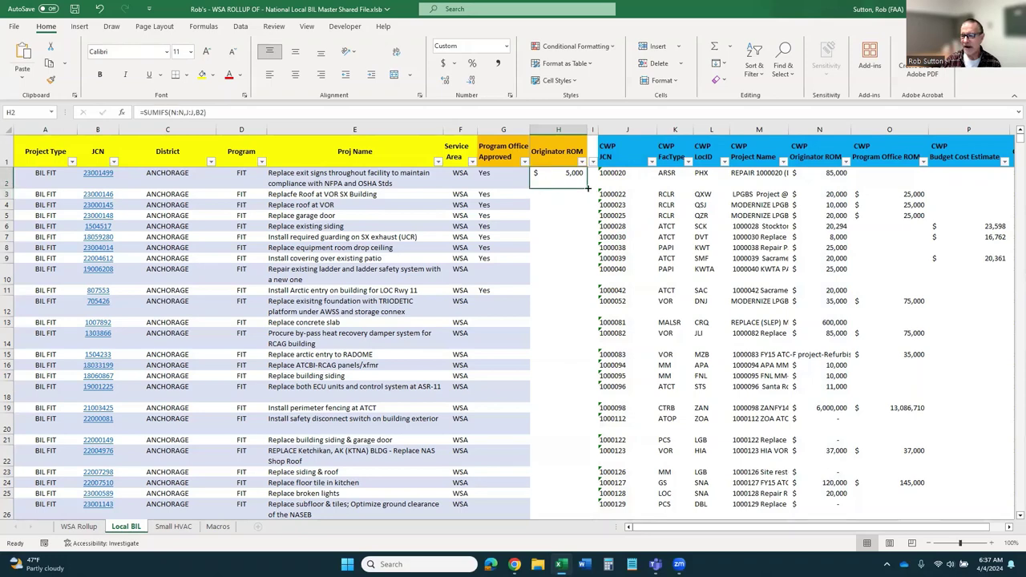
pyautogui.moveTo(588, 189); pyautogui.dragTo(574, 440)
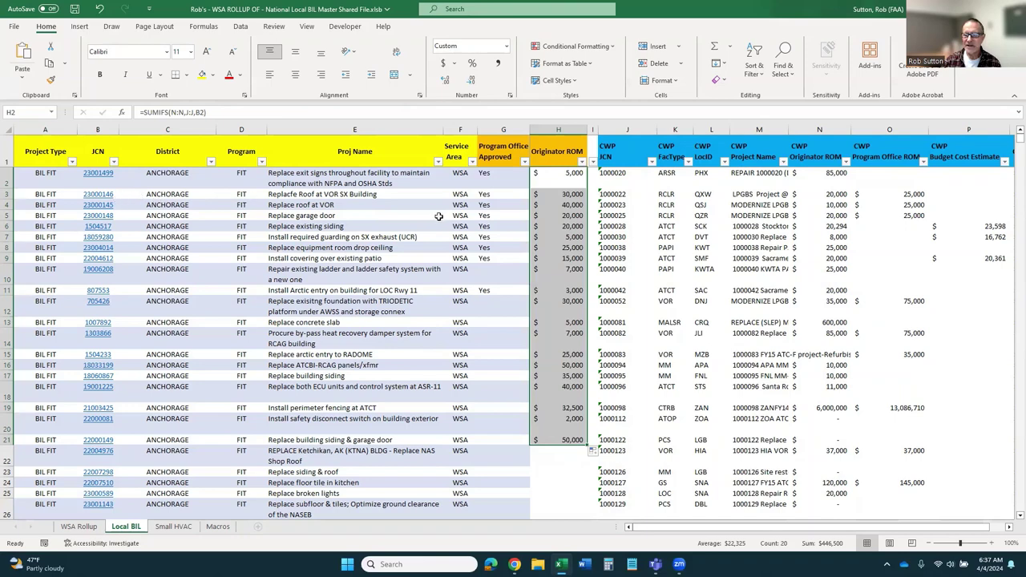
pyautogui.click(553, 194)
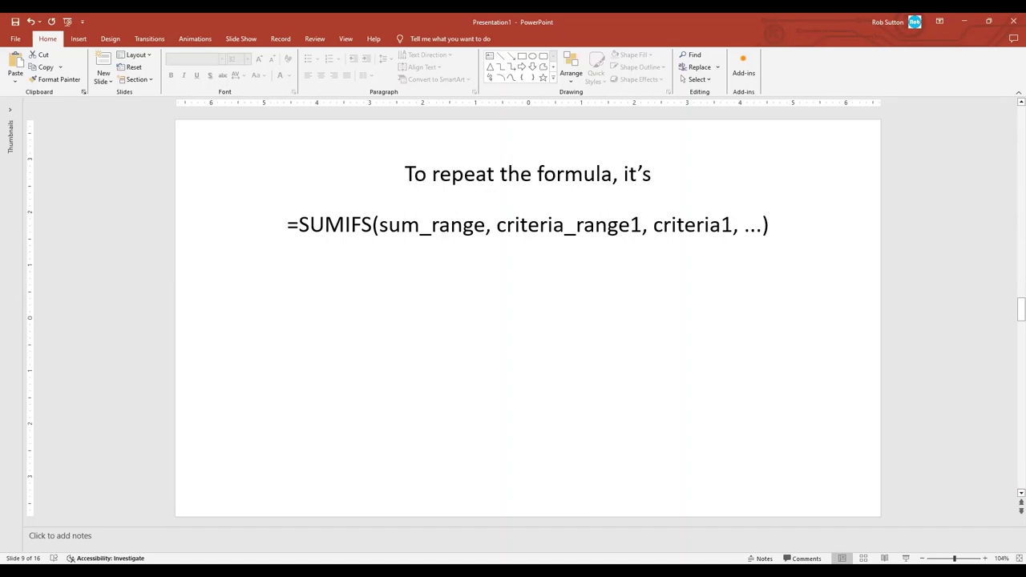
# Advance from slide 9 to slide 14, mapping sum_range, criteria_range1 and criteria1 to N:N, J:J, B2
pyautogui.press('pagedown')
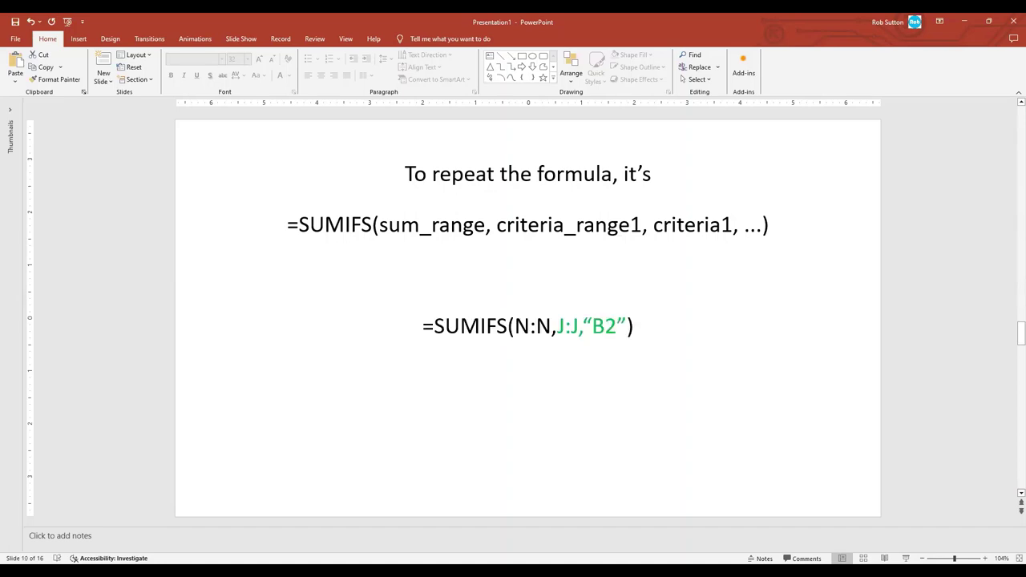
pyautogui.press('pagedown')
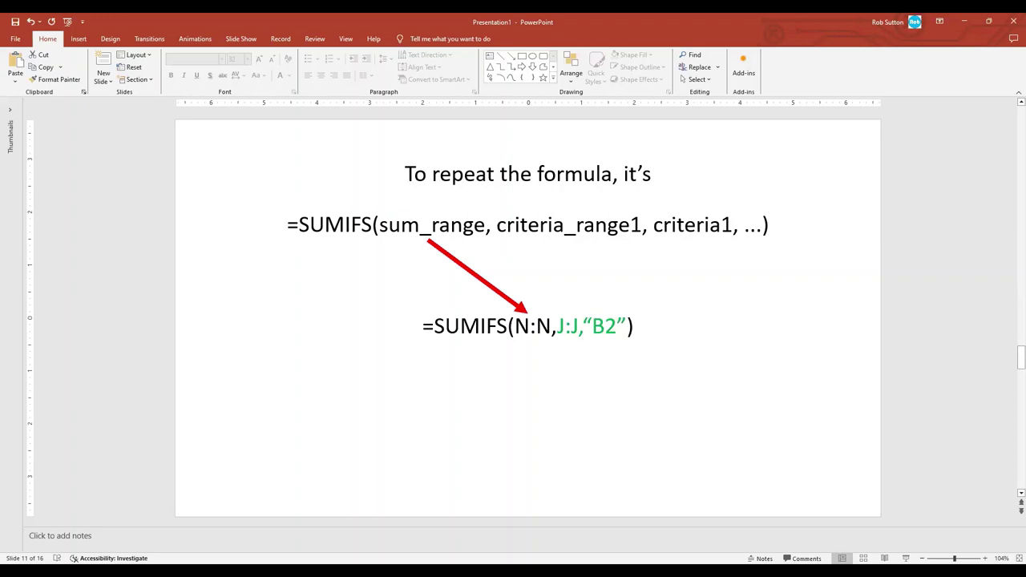
pyautogui.press('pagedown')
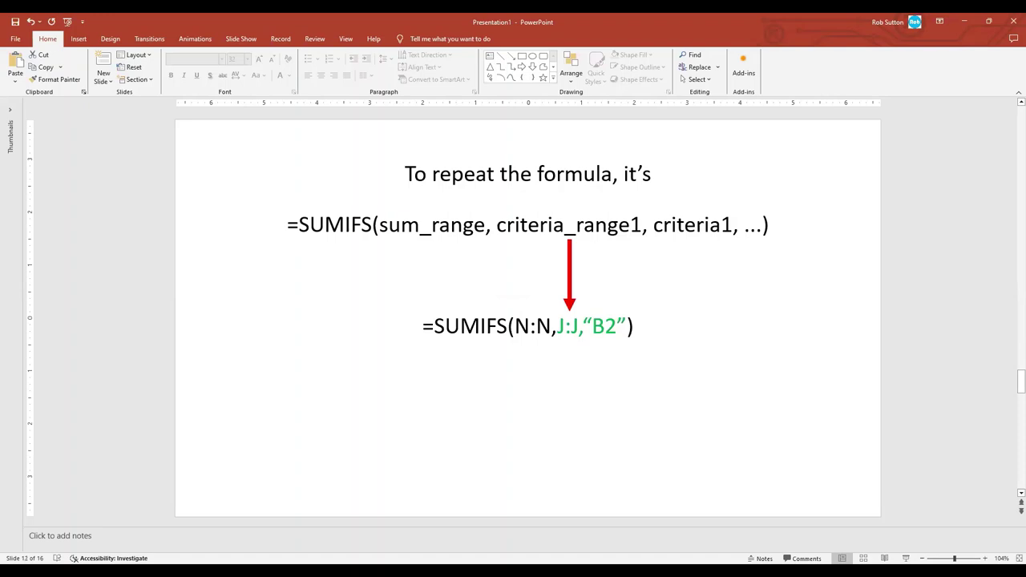
pyautogui.press('pagedown')
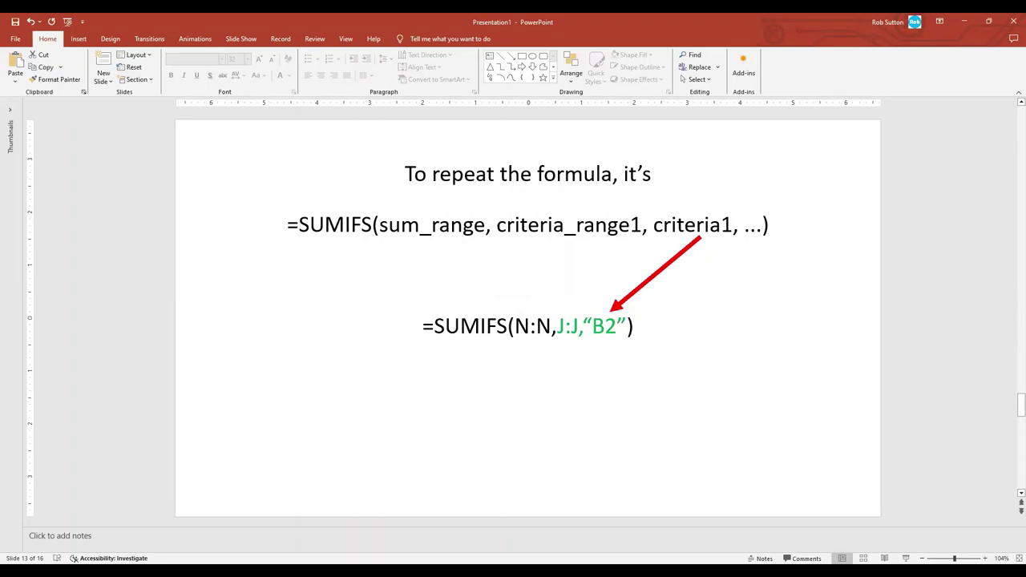
pyautogui.press('pagedown')
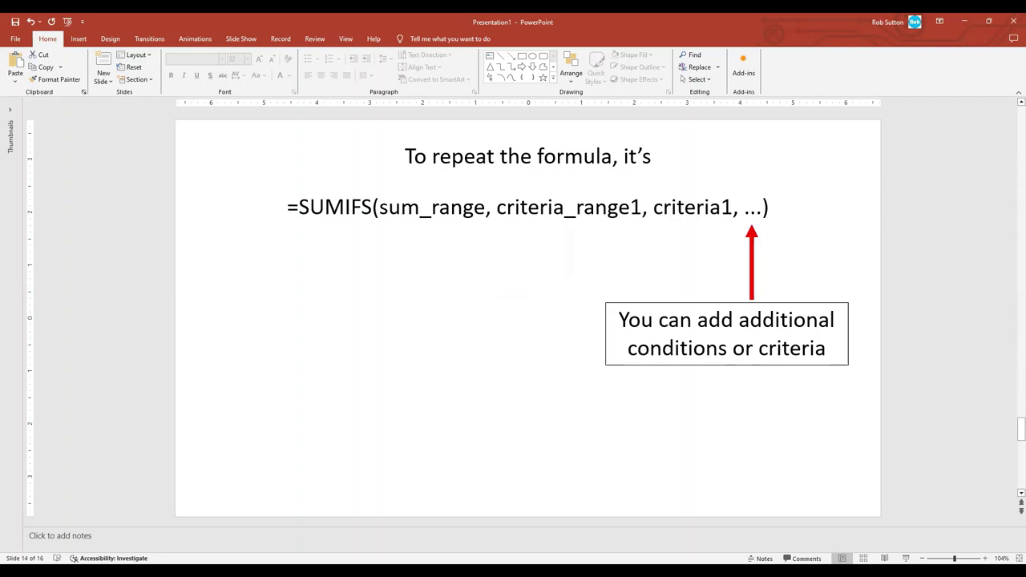
# Advance to slide 16, showing the example extended with K:K,"ATCT" and K:K,"TOWB" criteria
pyautogui.press('pagedown')
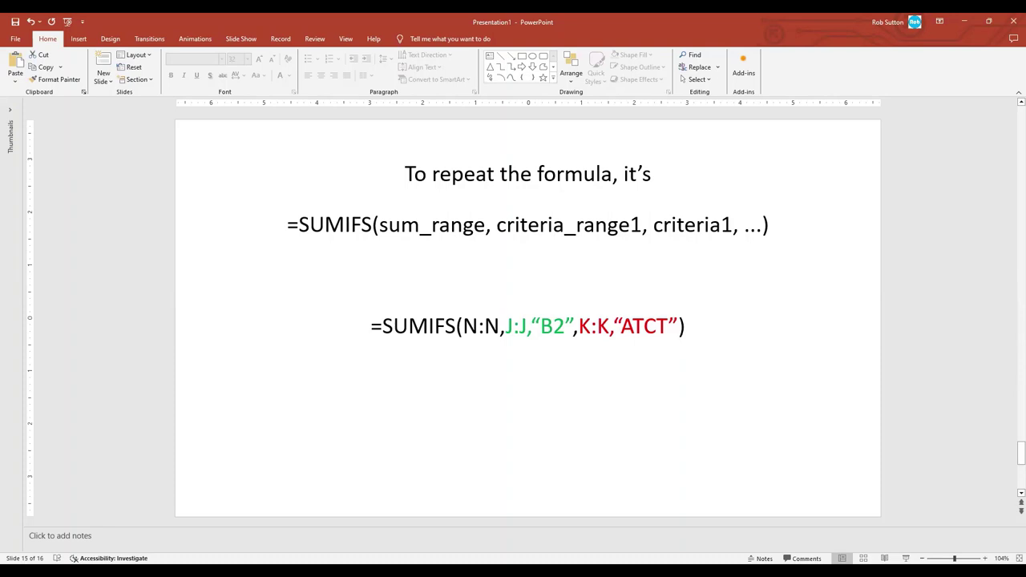
pyautogui.press('pagedown')
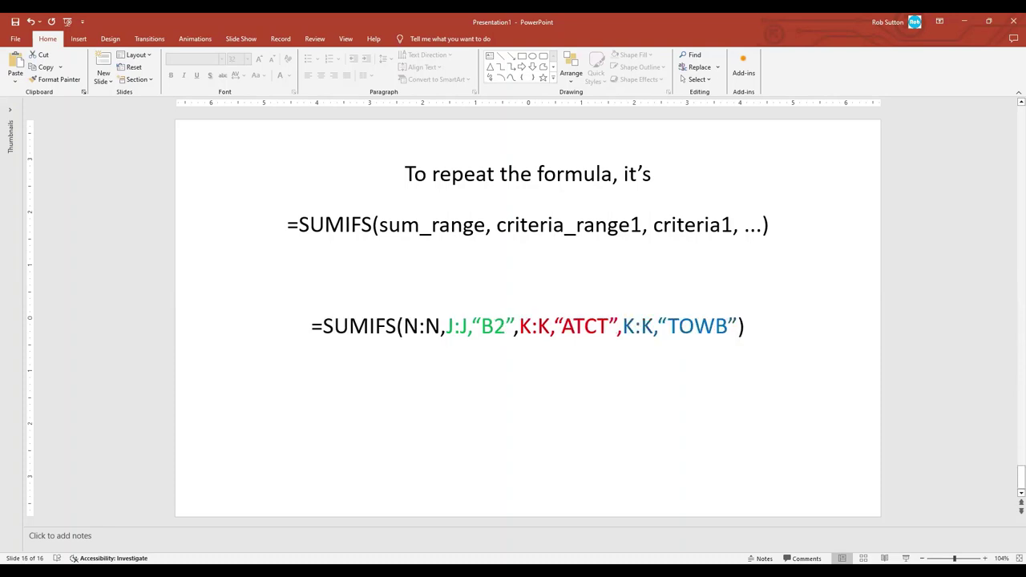